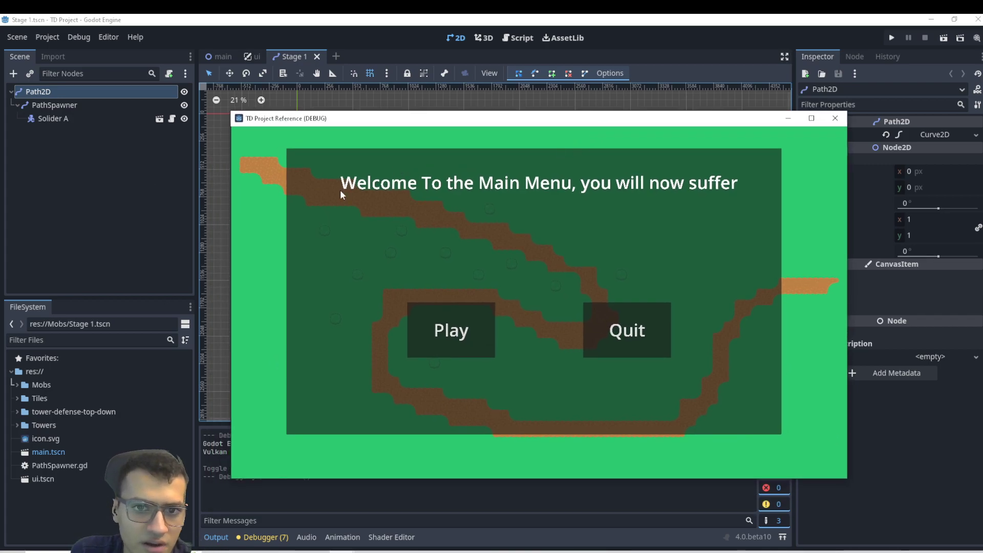
- Test the Quit button on the running game's main menu
left_click(635, 344)
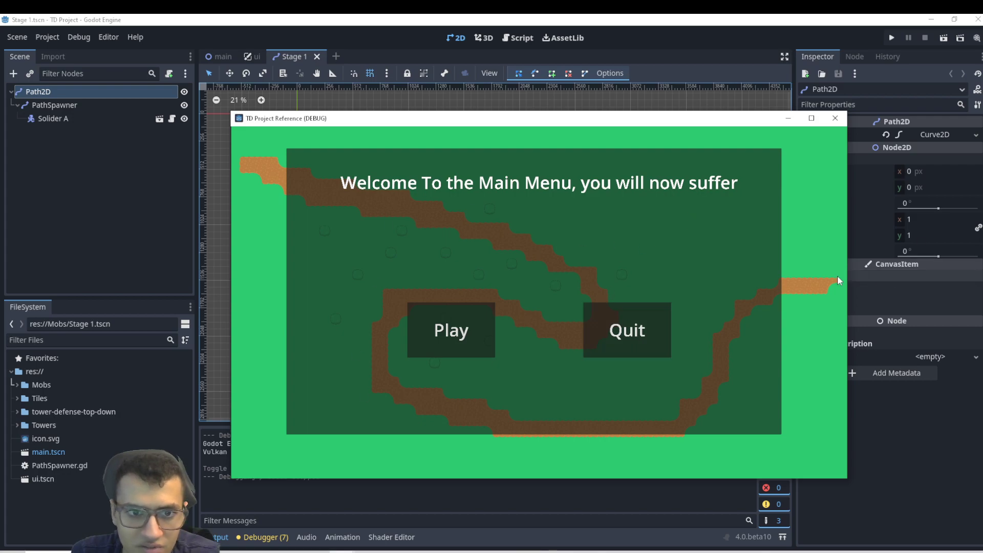
- Start the game and place several towers from the shop around the map
left_click(466, 330)
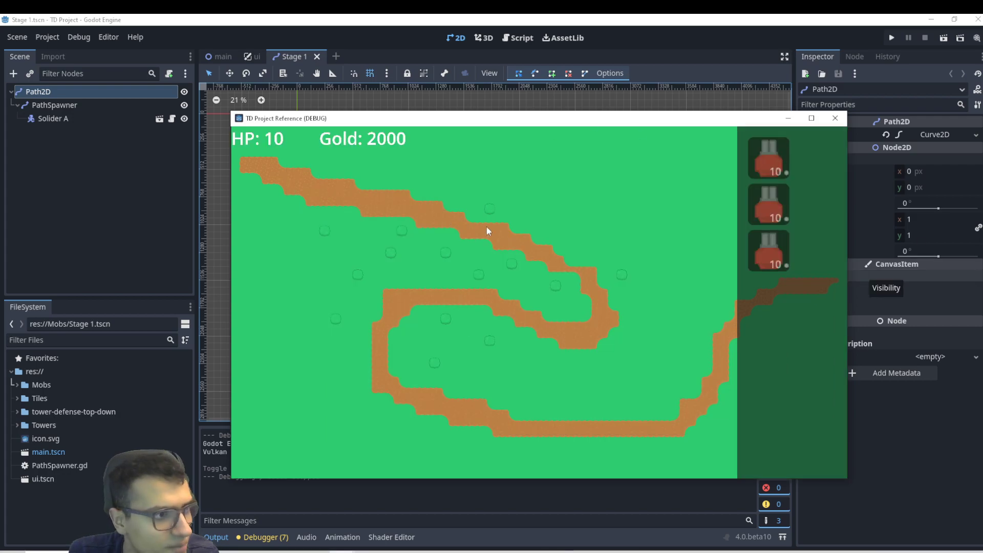
left_click(776, 163)
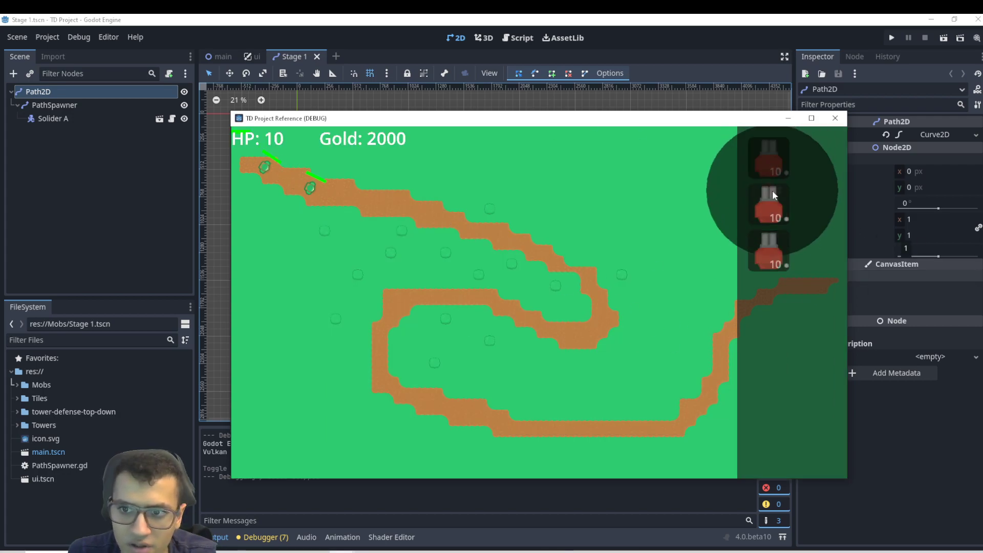
left_click(550, 292)
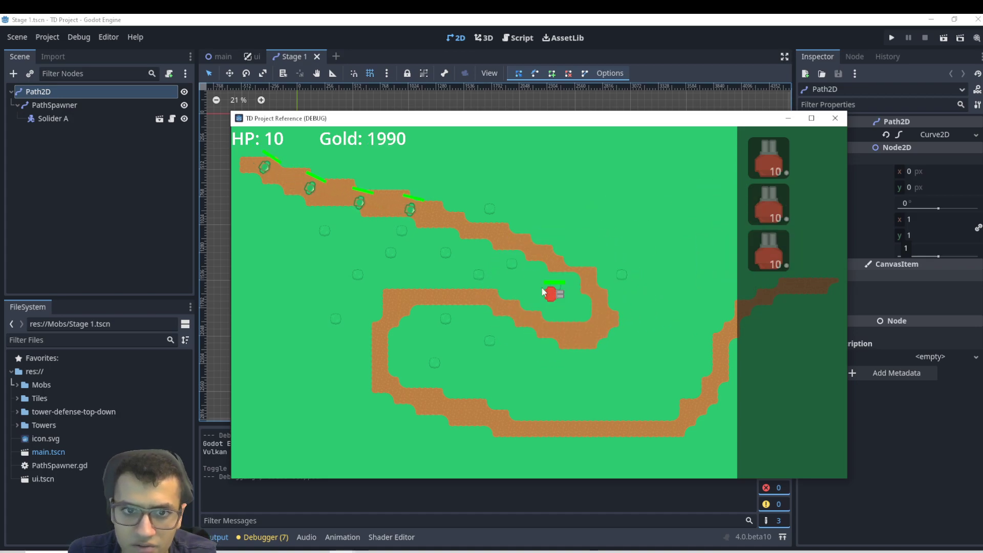
left_click(770, 164)
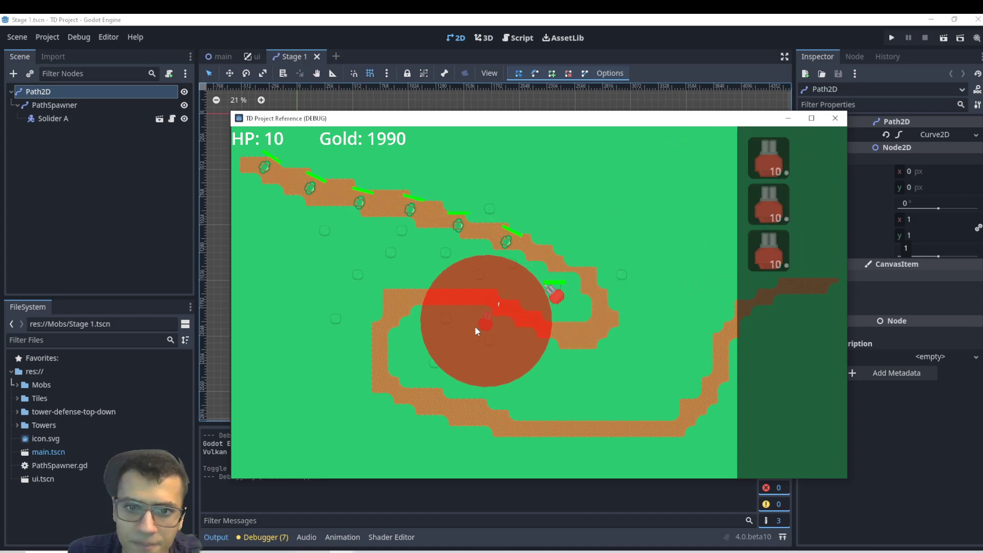
left_click(441, 351)
left_click(765, 169)
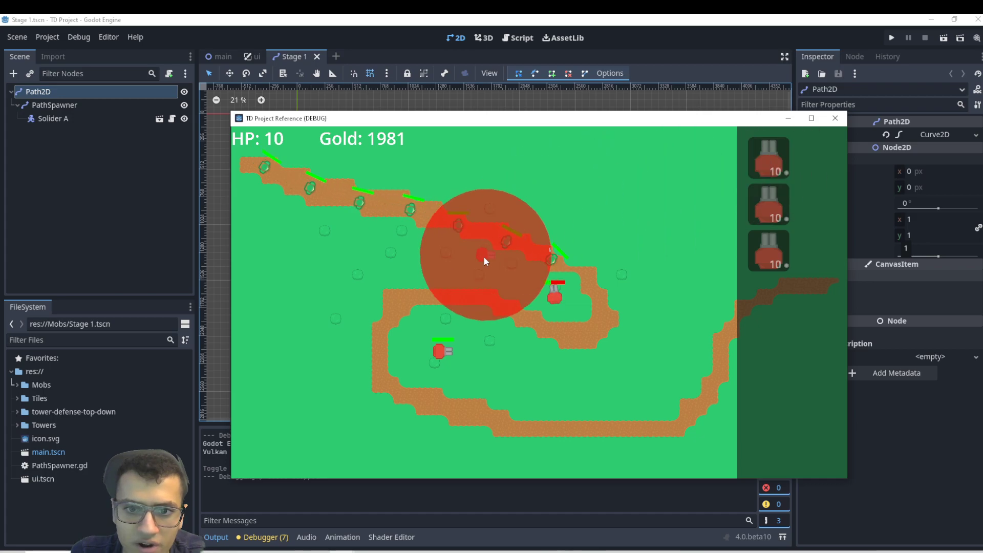
left_click(483, 258)
left_click(771, 165)
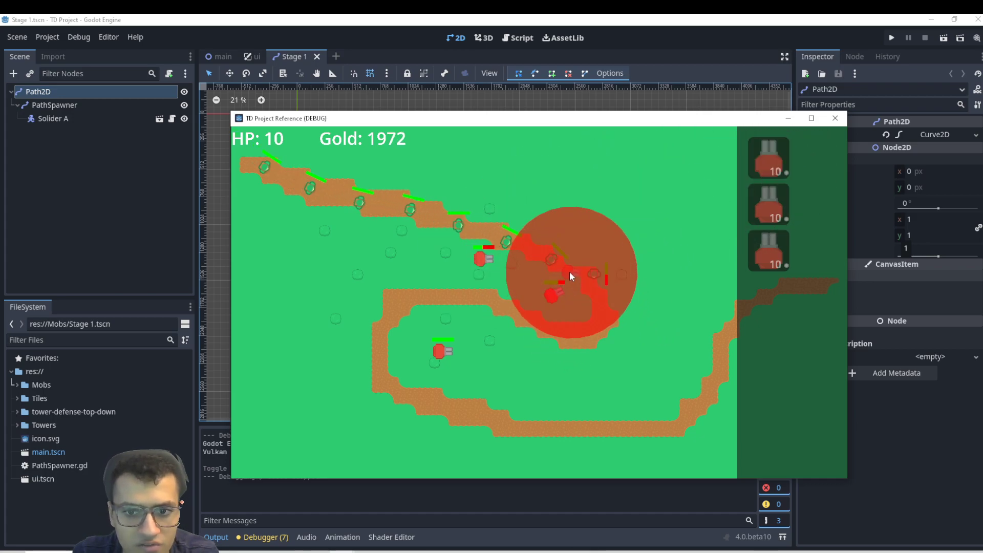
left_click(548, 292)
- Try more placements, then place a mid-map tower and buy it an upgrade
left_click(762, 169)
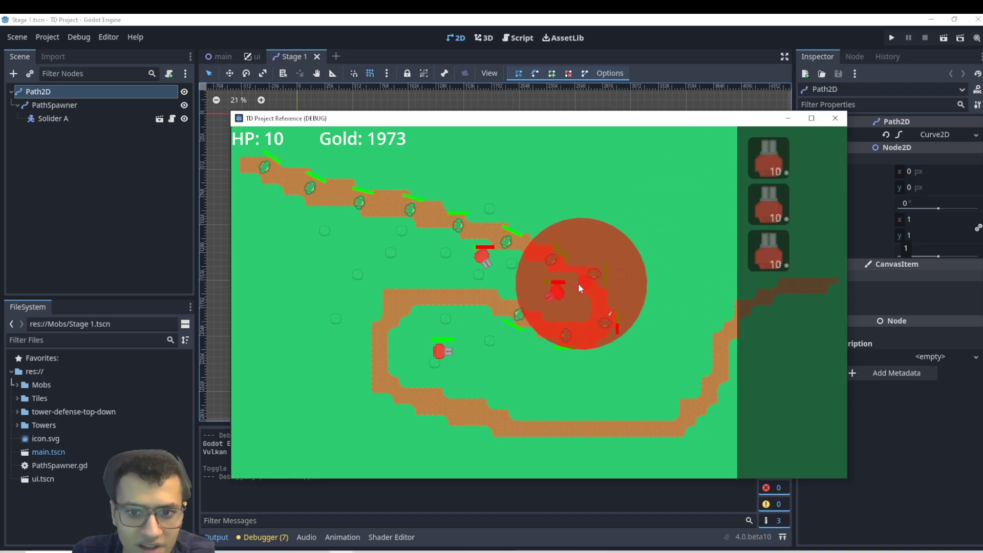
left_click(569, 286)
left_click(771, 166)
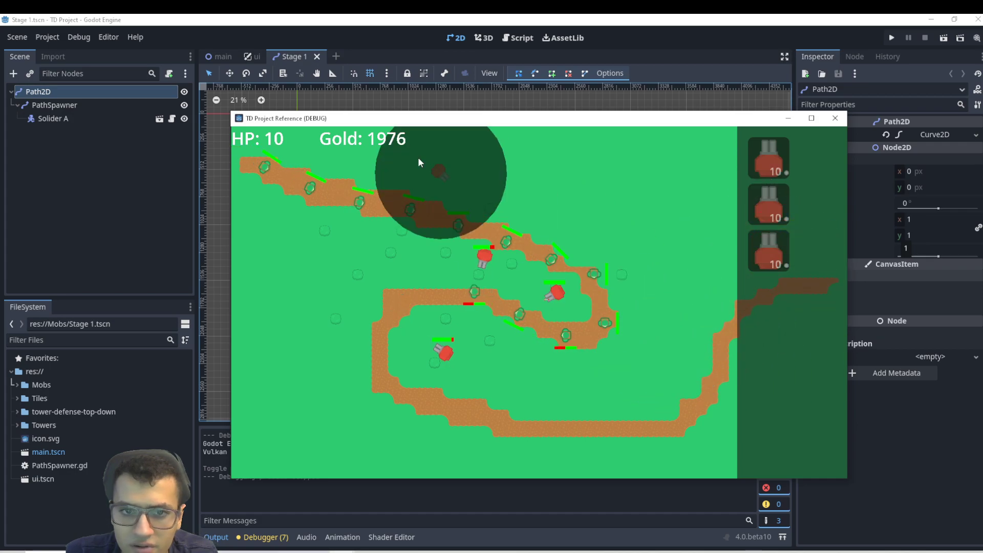
left_click(492, 267)
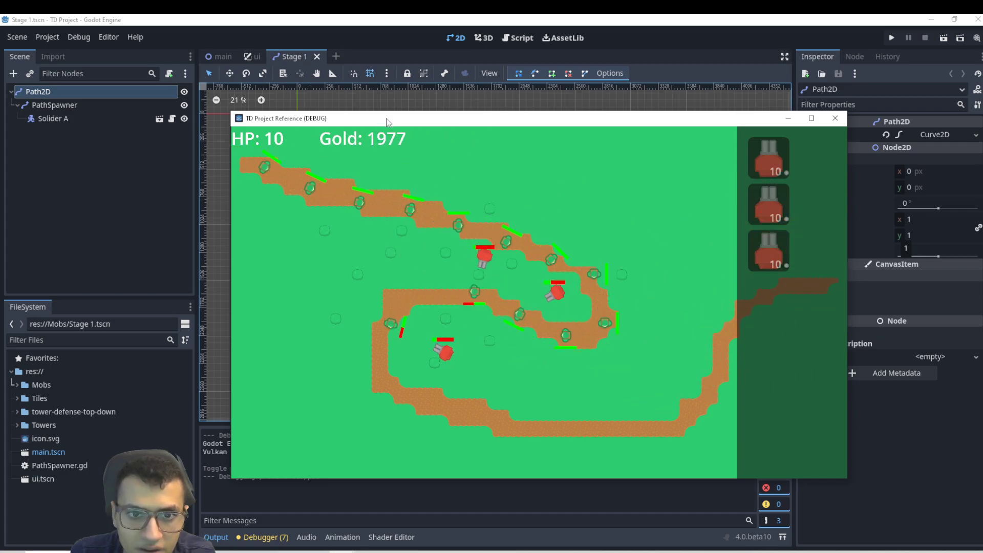
left_click(785, 158)
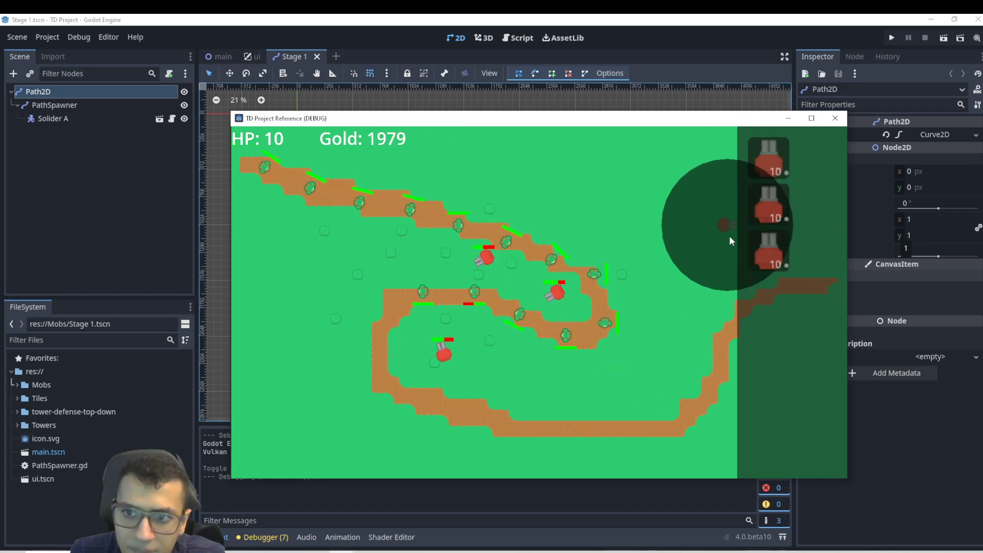
left_click(784, 348)
left_click(768, 166)
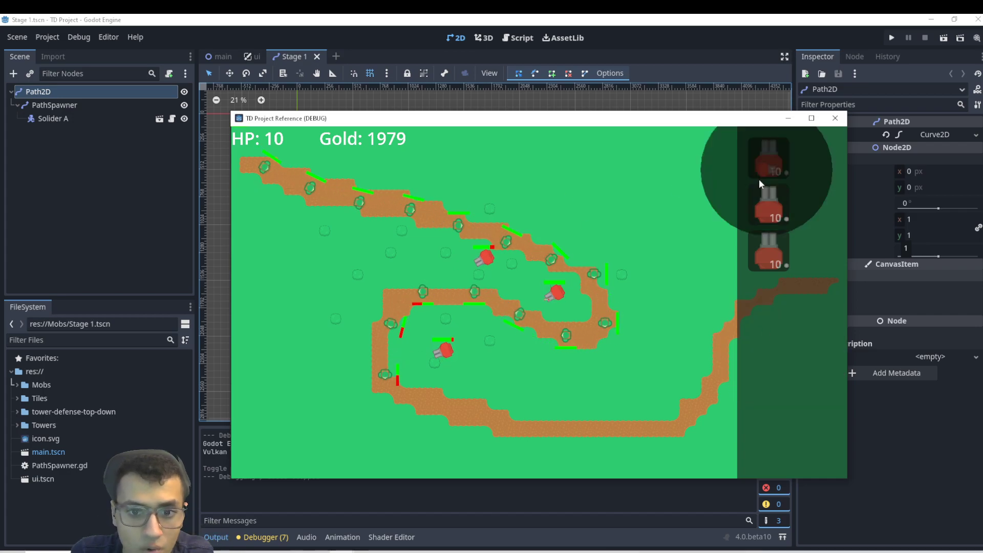
left_click(507, 373)
left_click(506, 372)
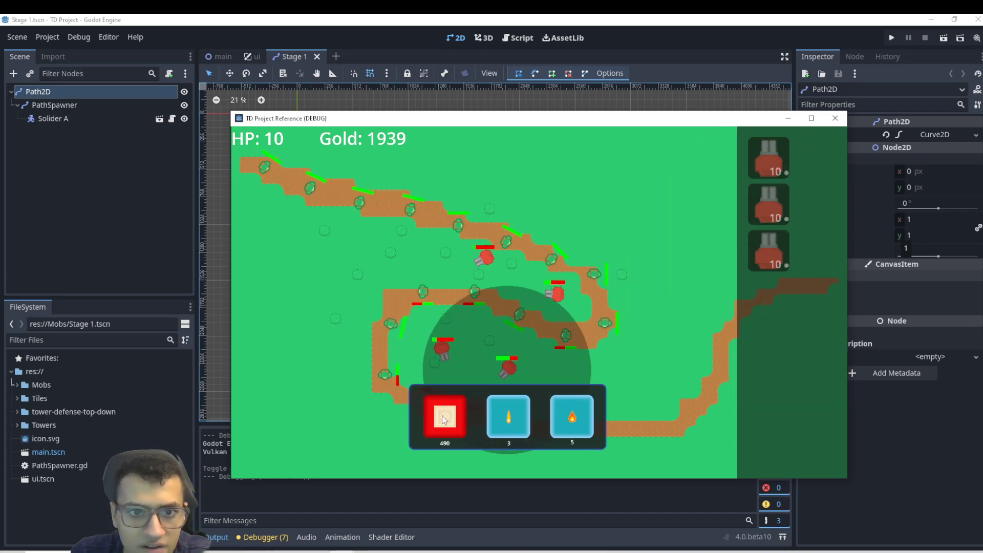
left_click(507, 369)
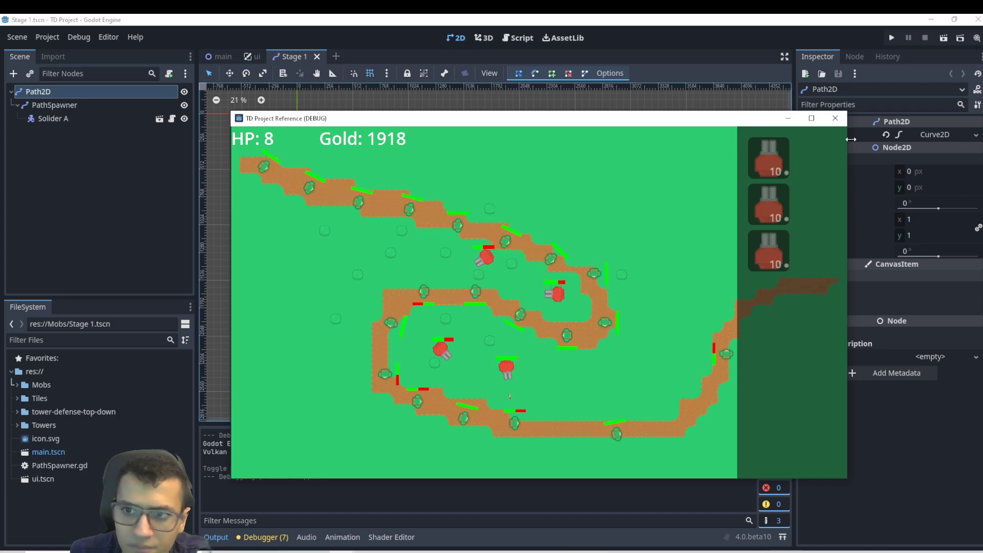
- Stop the game and open the Solider A scene, showing its root node's actions
key("alt+F4")
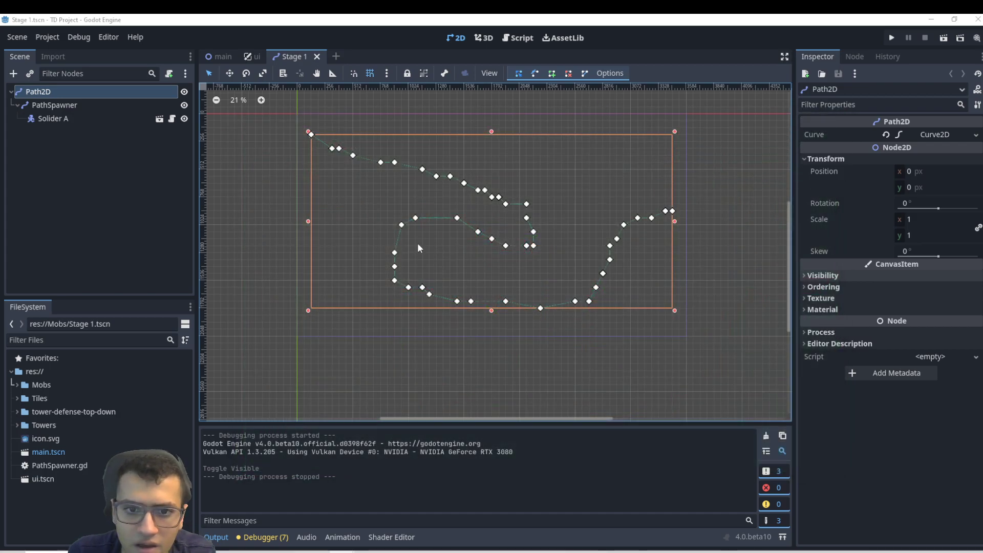
left_click(148, 118)
left_click(159, 118)
right_click(74, 94)
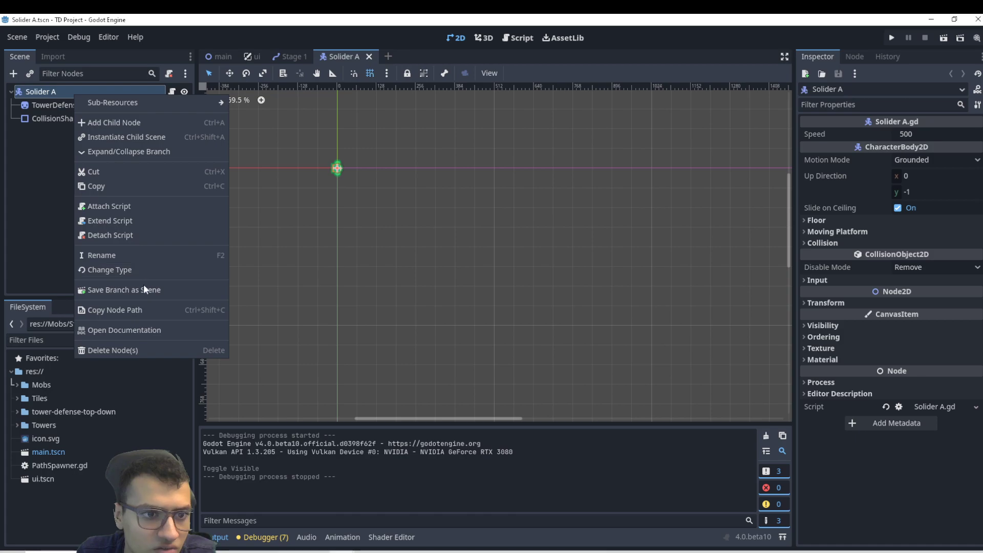
- Instance the RedBullet scene under Solider A, make it local, then delete it
left_click(130, 137)
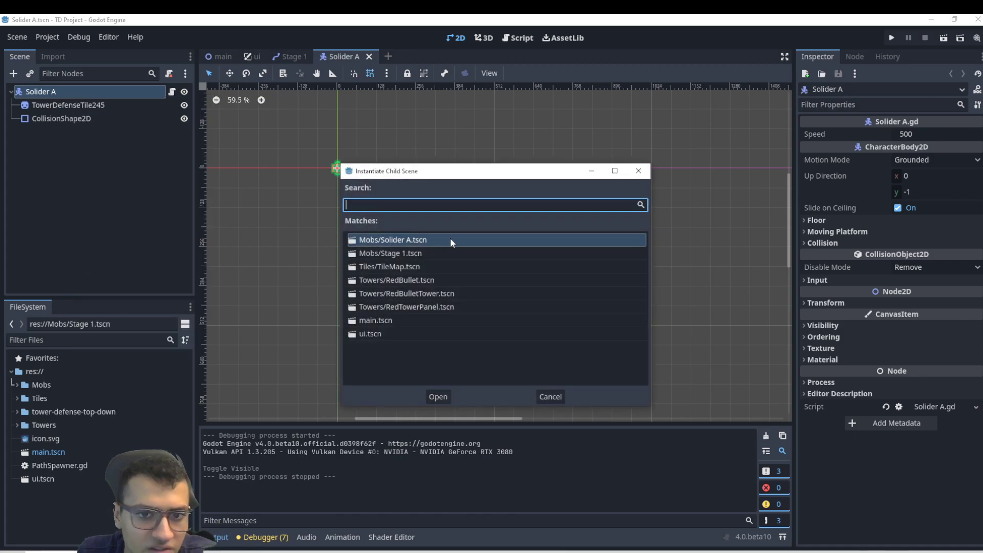
left_click(412, 295)
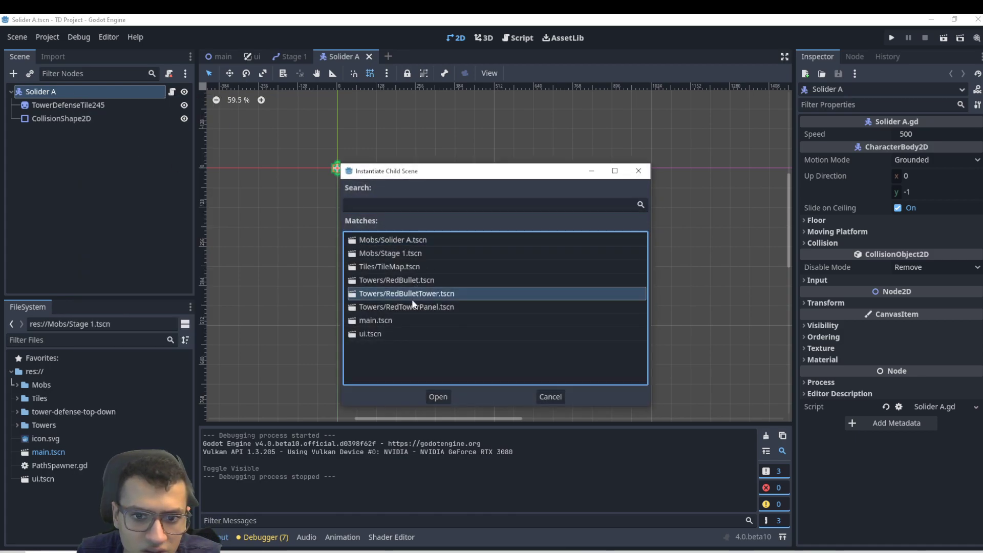
left_click(419, 285)
left_click(438, 396)
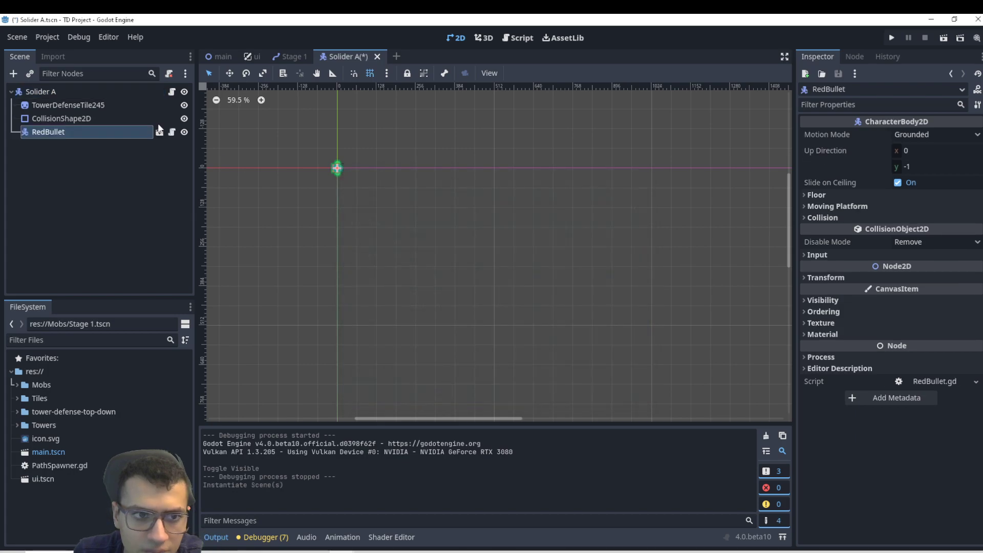
right_click(81, 131)
left_click(110, 487)
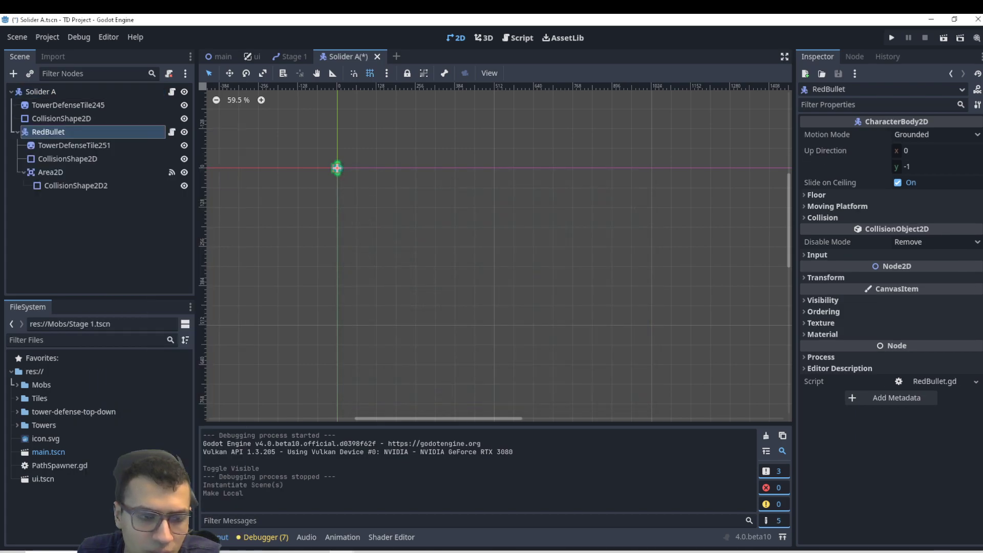
scroll(337, 235, "down", 8)
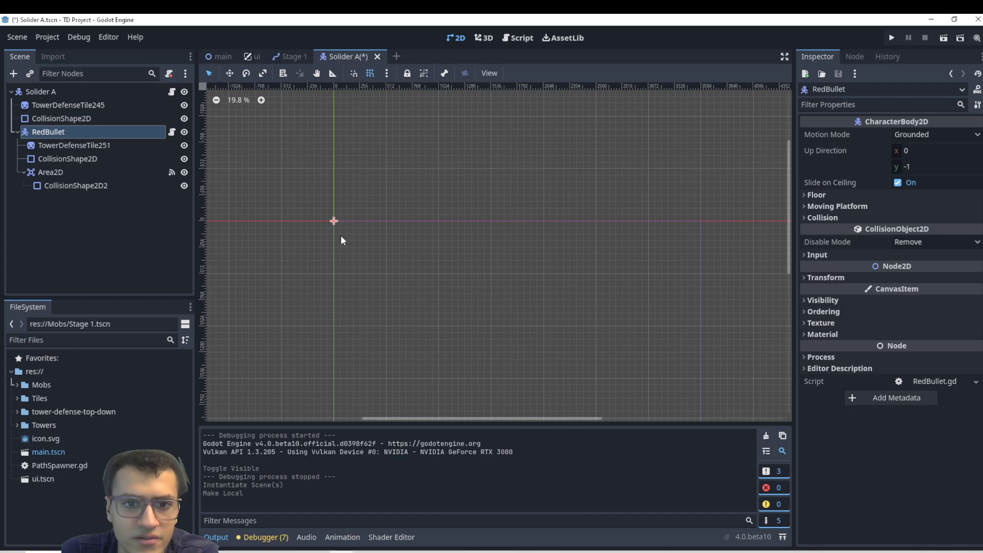
left_click(53, 132)
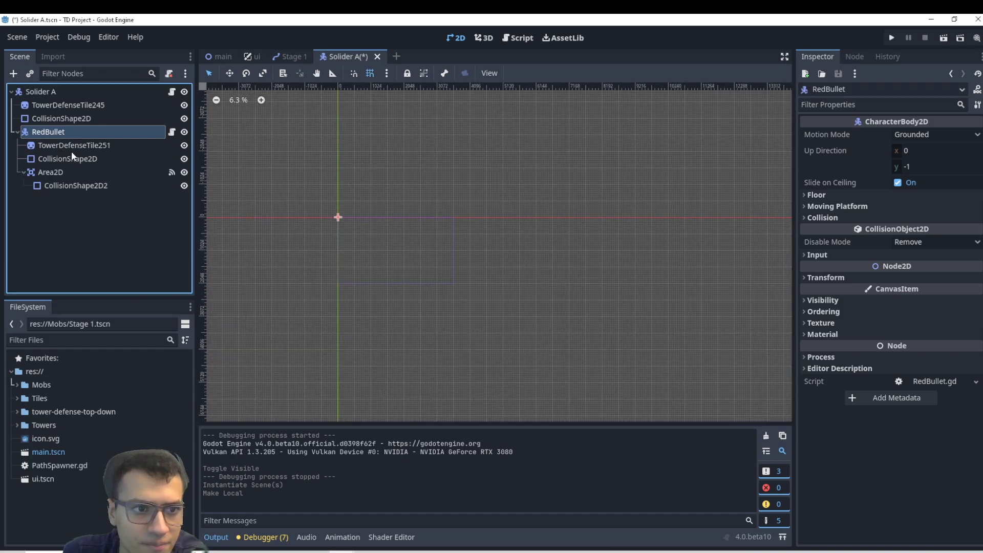
key("Delete")
key("Return")
- Instance RedBulletTower.tscn as a child of Solider A and show its node actions
left_click(45, 93)
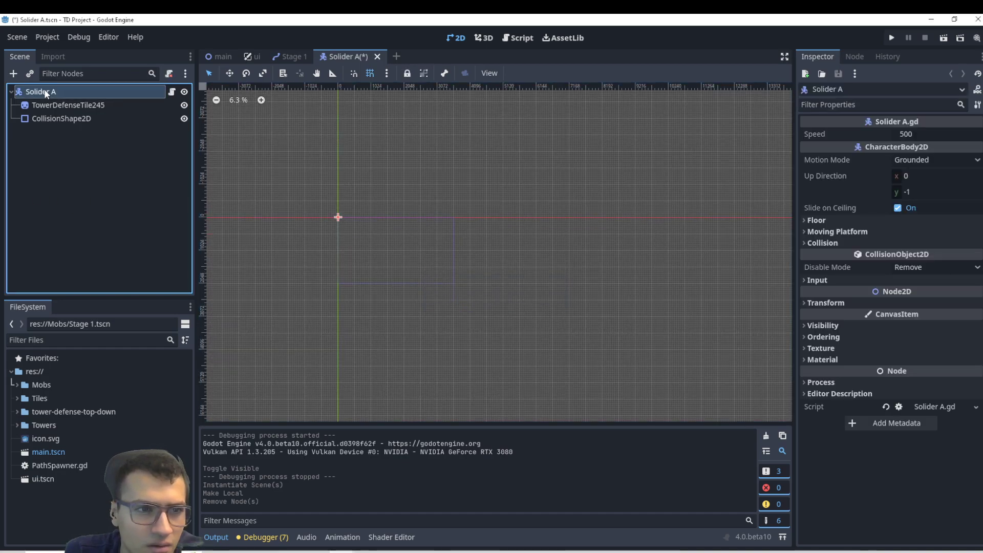
right_click(38, 93)
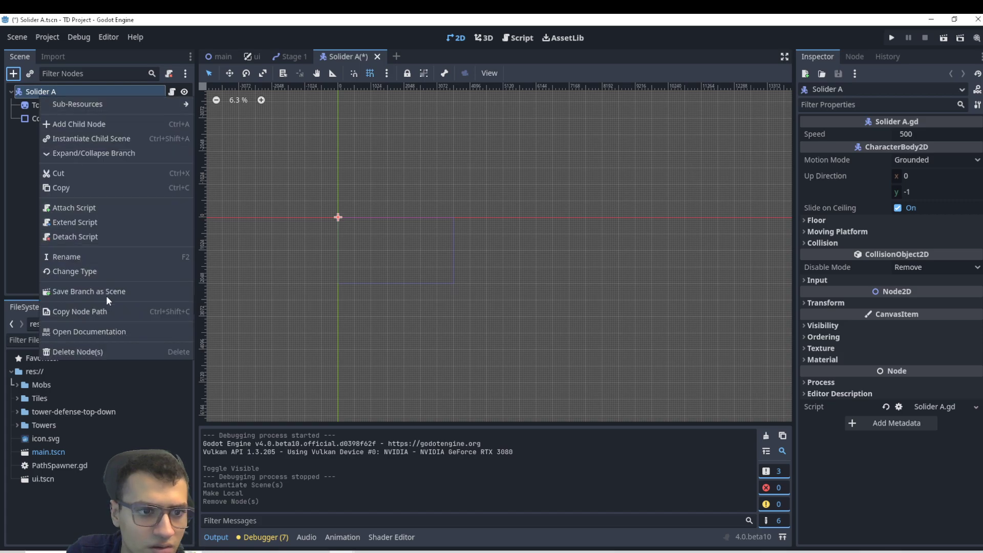
left_click(87, 139)
left_click(506, 294)
left_click(438, 396)
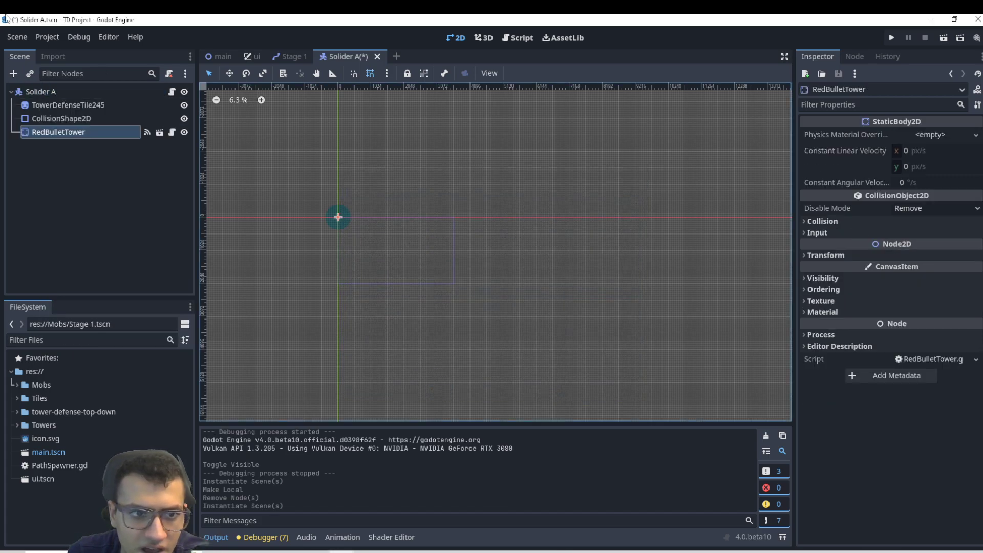
right_click(66, 129)
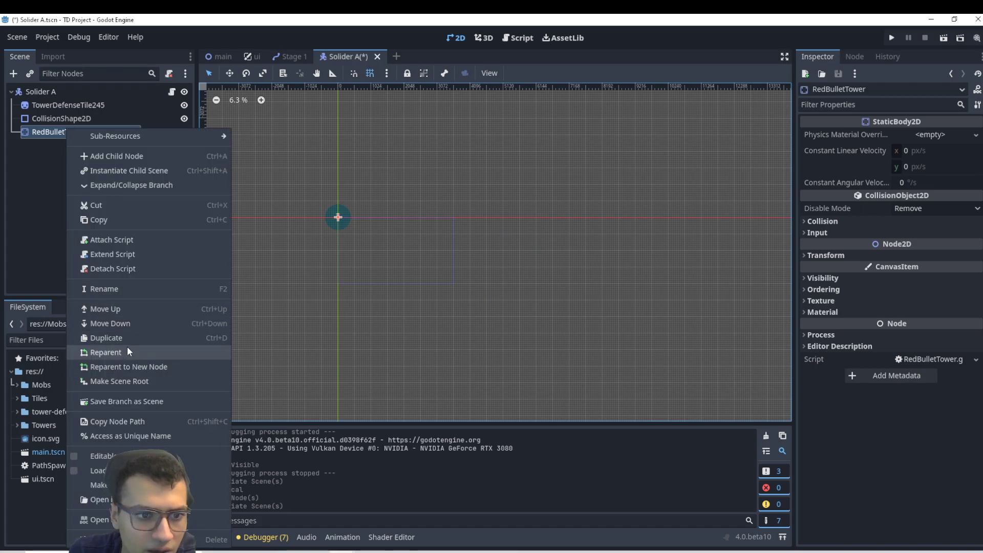
- Make the RedBulletTower instance local and reparent its ProgressBar directly under Solider A
left_click(100, 484)
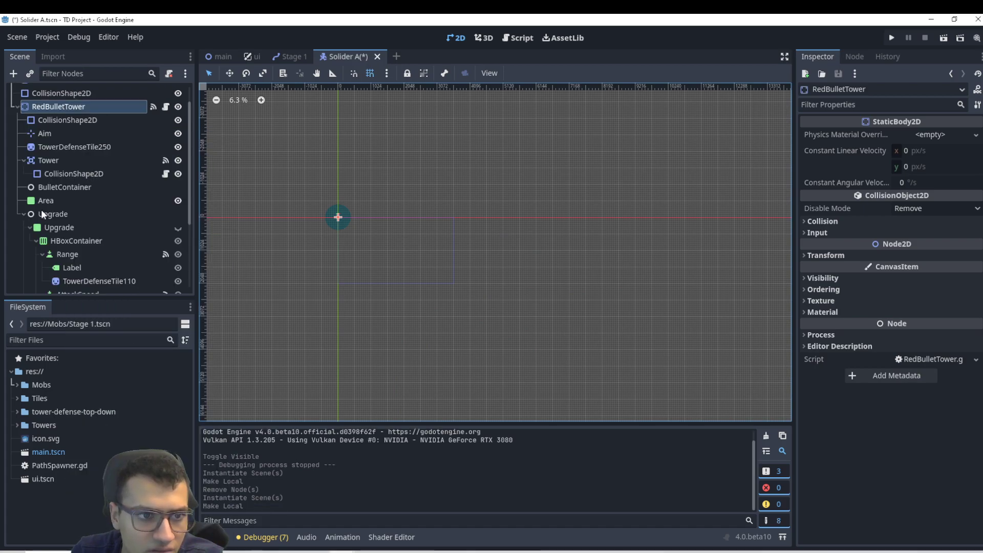
left_click(30, 227)
left_click_drag(58, 269, 61, 101)
left_click(56, 159)
- Delete the leftover RedBulletTower and Timer nodes
key("Delete")
key("Return")
left_click(47, 145)
key("Delete")
key("Return")
- Move the progress bar just above the soldier sprite, save, and select ProgressBar
scroll(520, 225, "up", 10)
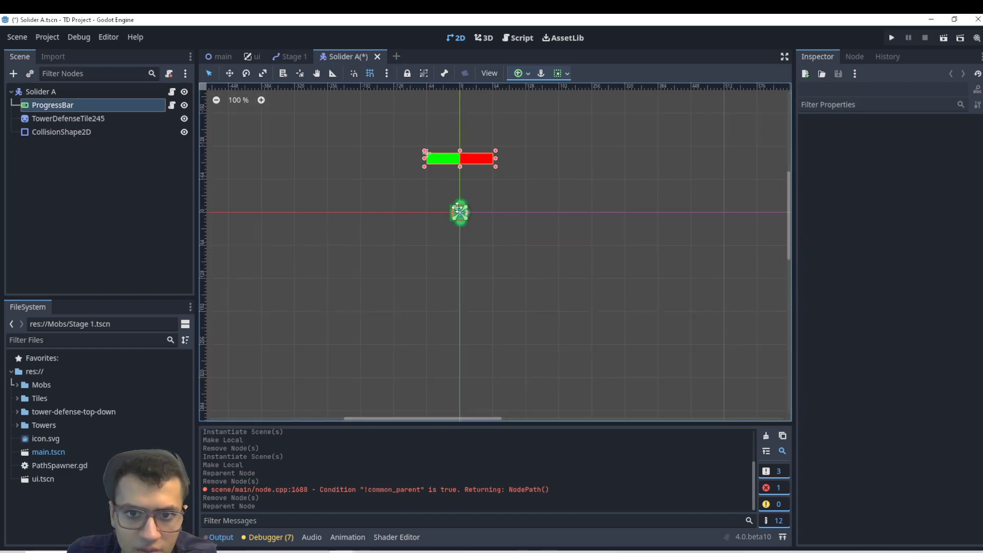
scroll(465, 194, "up", 4)
left_click_drag(476, 169, 460, 210)
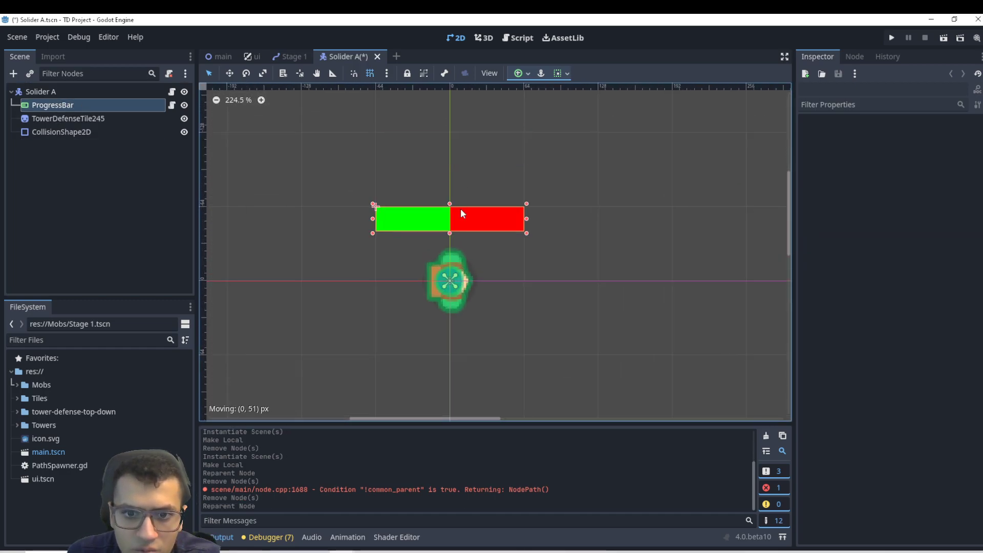
key("ctrl+s")
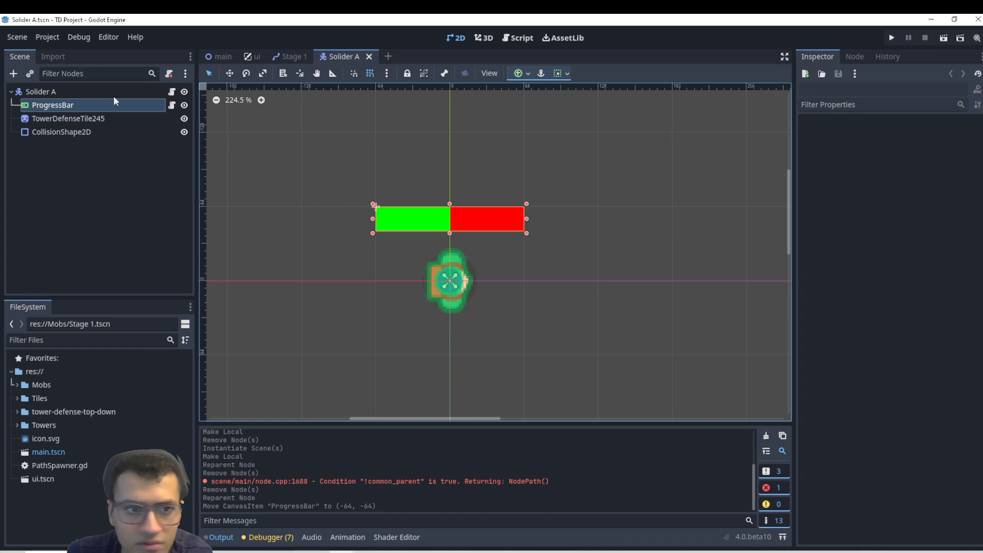
left_click(115, 118)
left_click(116, 105)
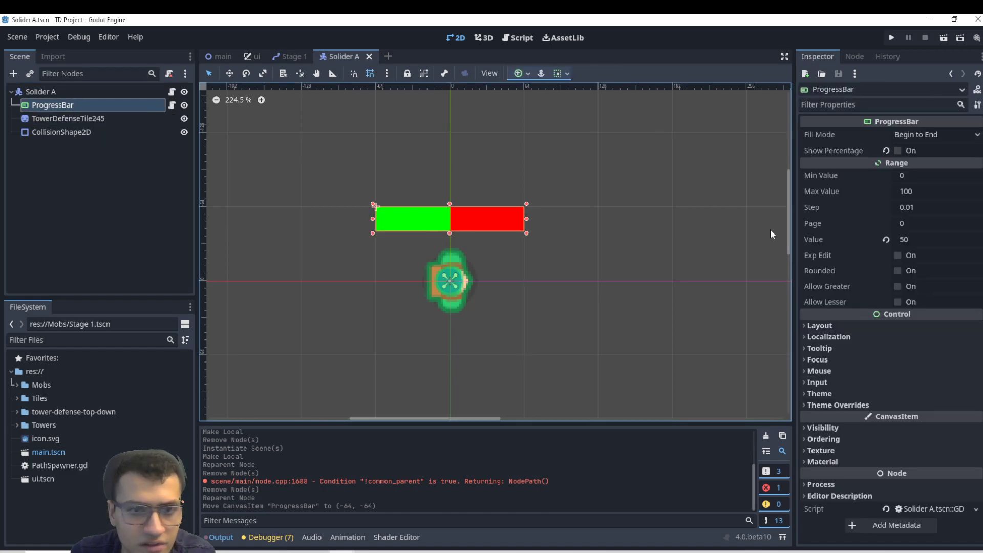
- Create a new built-in script on the ProgressBar and save it
left_click(972, 508)
left_click(950, 504)
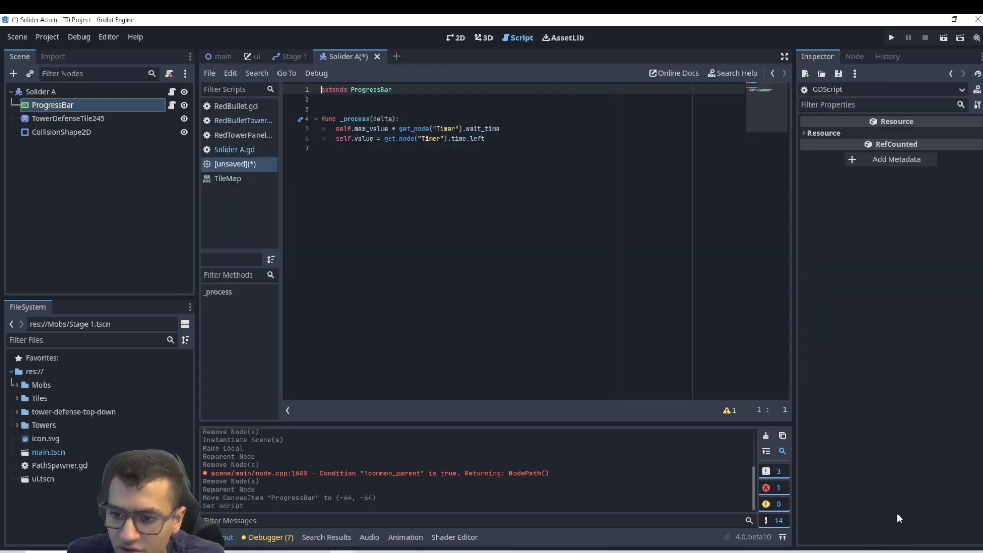
left_click(483, 209)
key("ctrl+s")
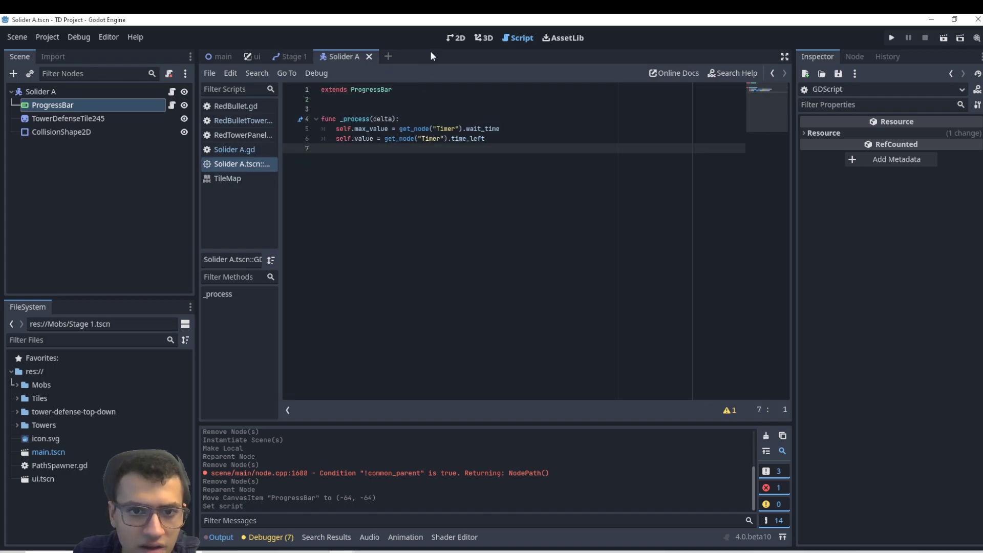
- Edit the ProgressBar script so its value follows the parent's Health
left_click(121, 104)
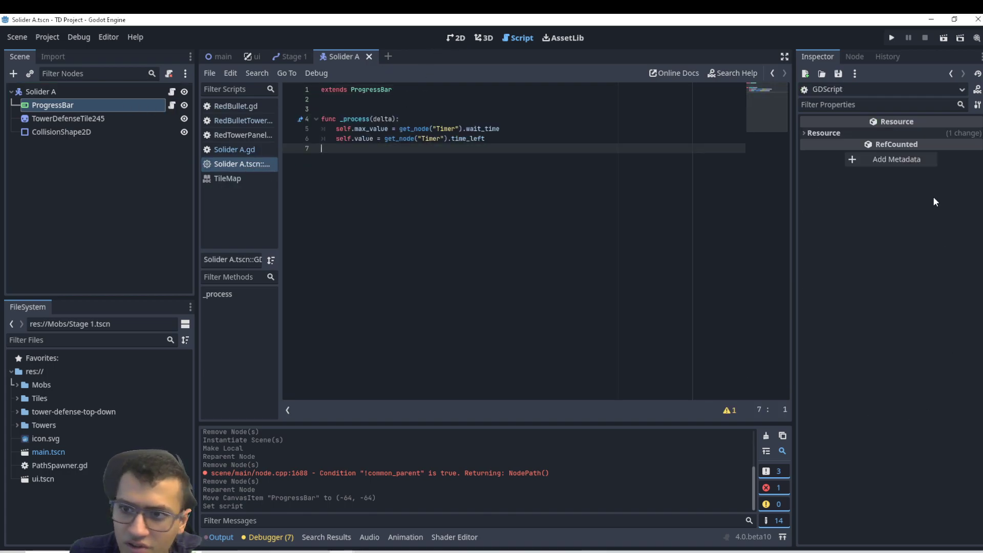
left_click(135, 106)
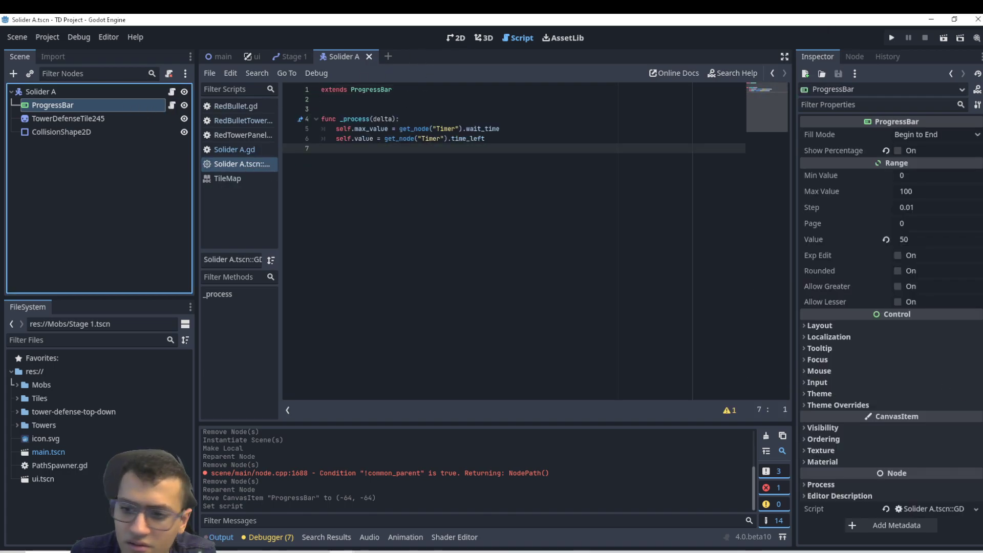
left_click(959, 510)
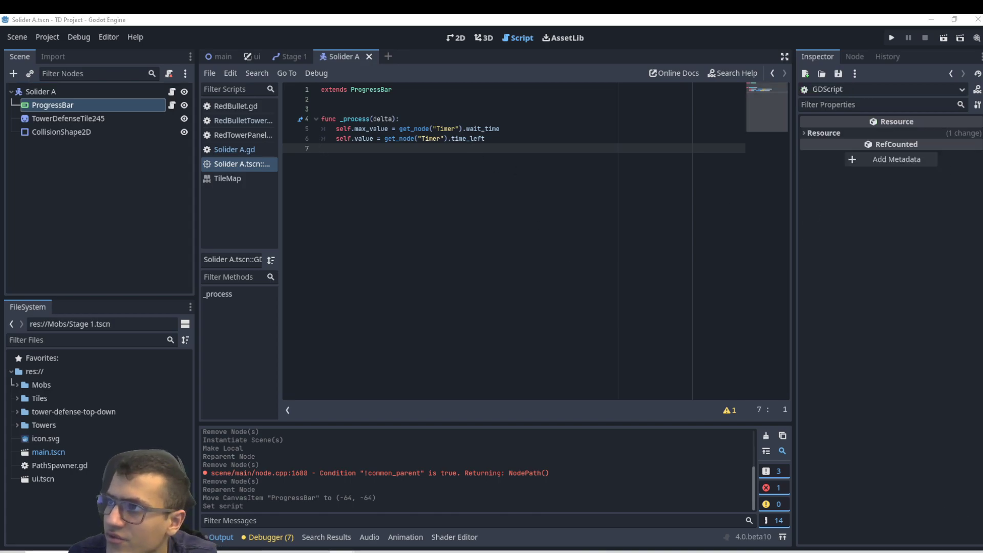
key("ctrl+z")
key("ctrl+z")
key("ctrl+z")
key("ctrl+z")
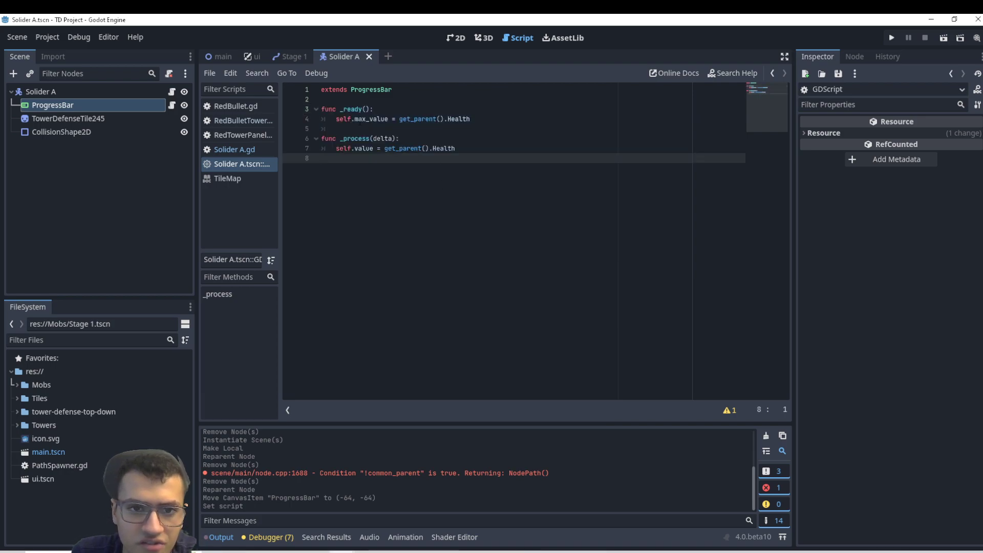
double_click(360, 119)
key("ctrl+z")
key("ctrl+z")
key("ctrl+z")
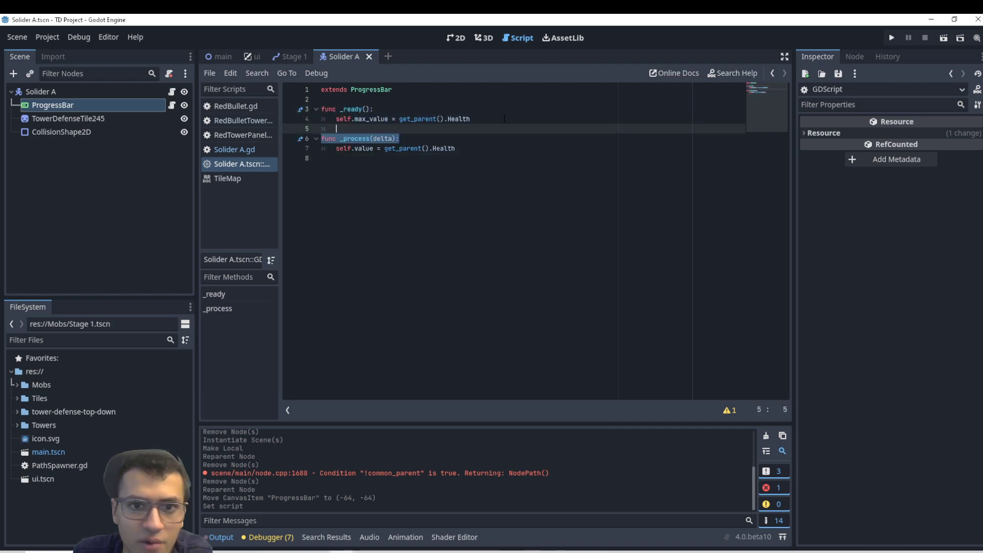
key("ctrl+z")
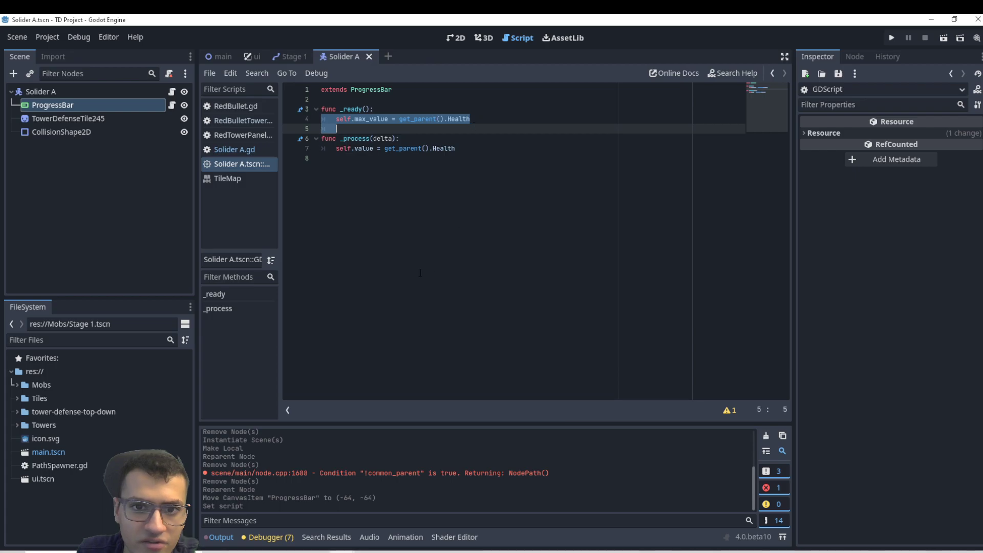
left_click(475, 211)
key("ctrl+z")
key("ctrl+z")
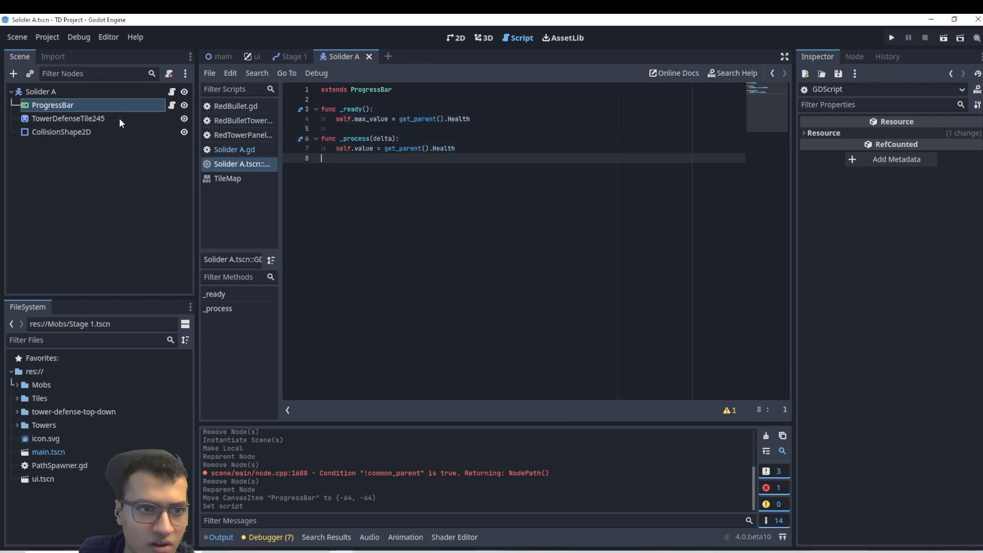
- Check the Health variable in Solider A.gd, then run the game
left_click(121, 94)
left_click(171, 94)
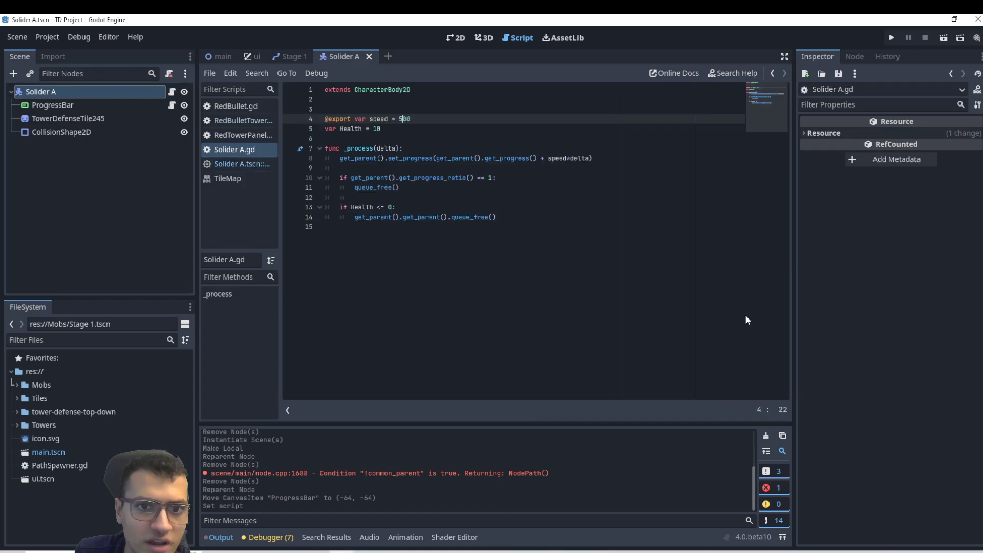
double_click(352, 128)
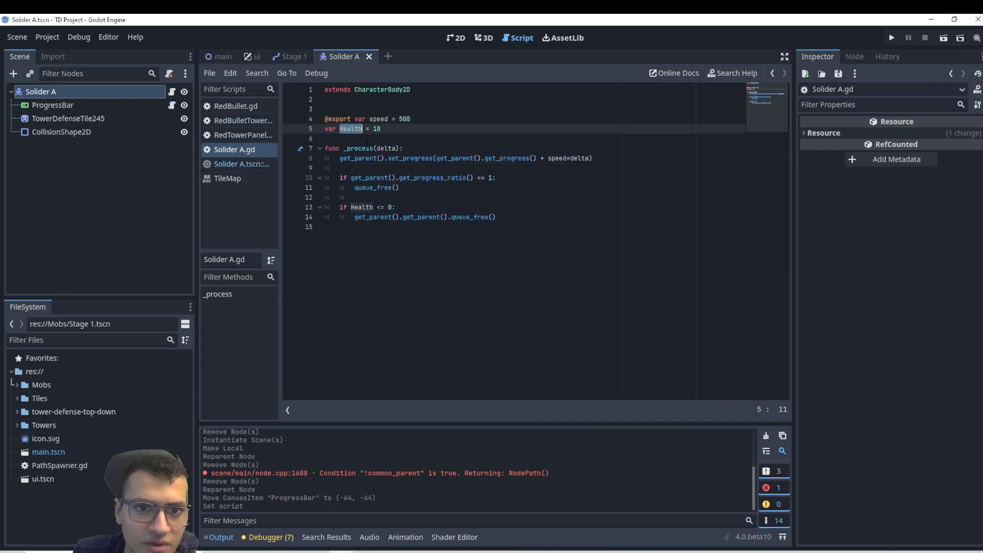
left_click(532, 209)
left_click(36, 104)
left_click(890, 38)
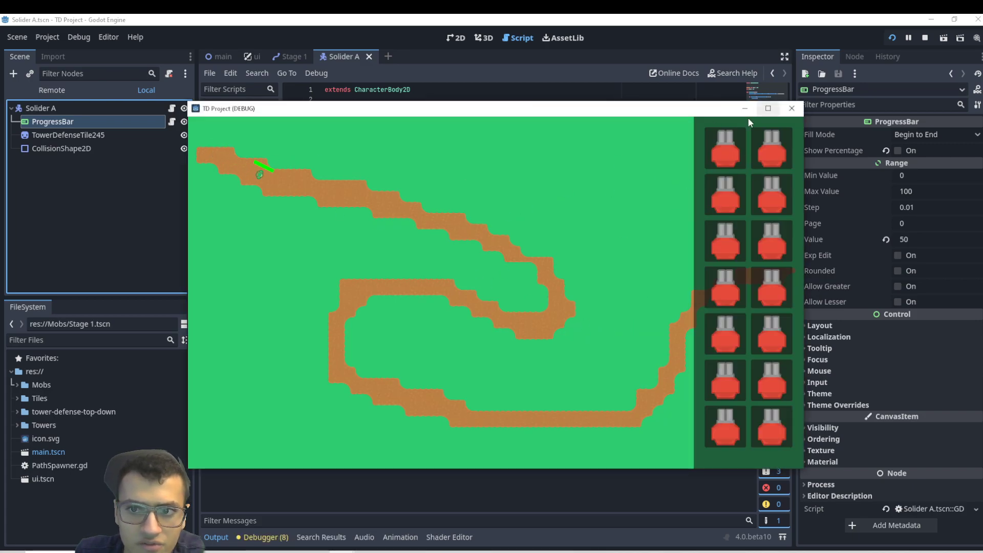
- Drag a tower from the shop onto the map beside the soldiers' path
left_click_drag(732, 134, 510, 284)
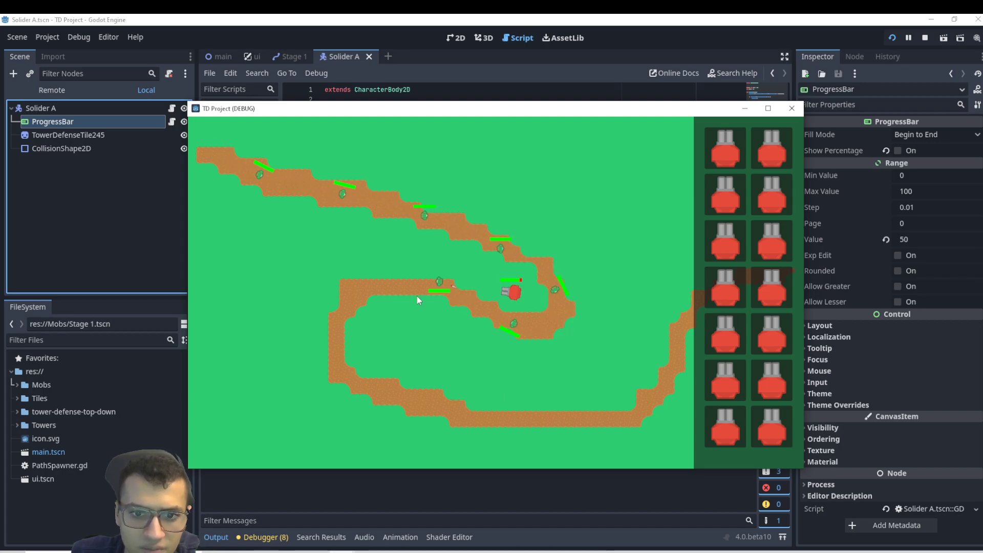
- Close the game, review Solider A.gd and the ProgressBar script, and close the Solider A tab
left_click(791, 108)
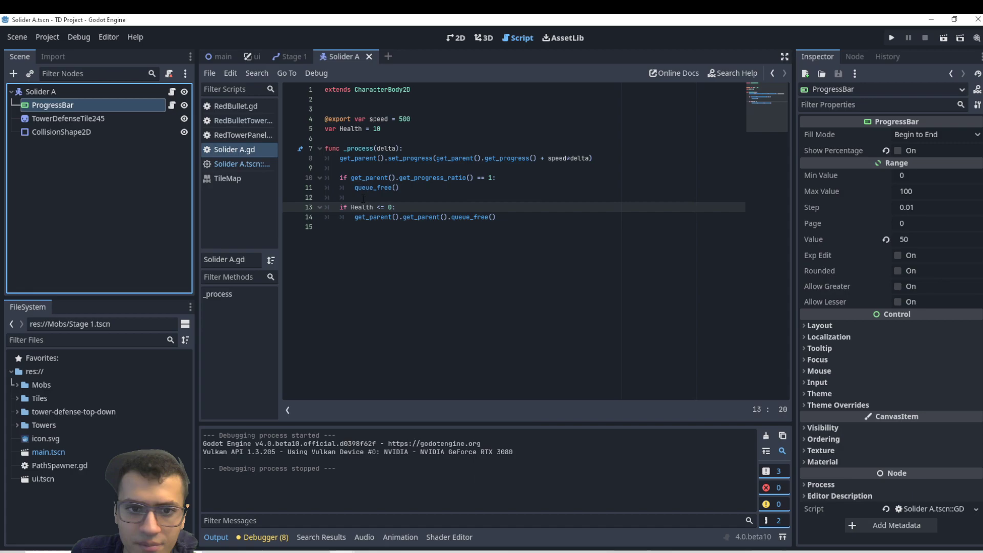
left_click(446, 232)
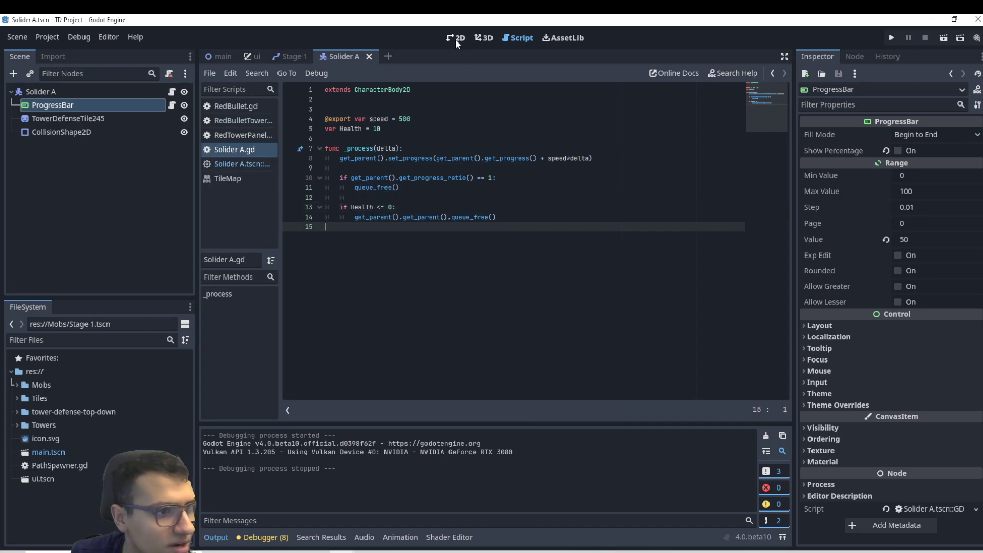
left_click(172, 105)
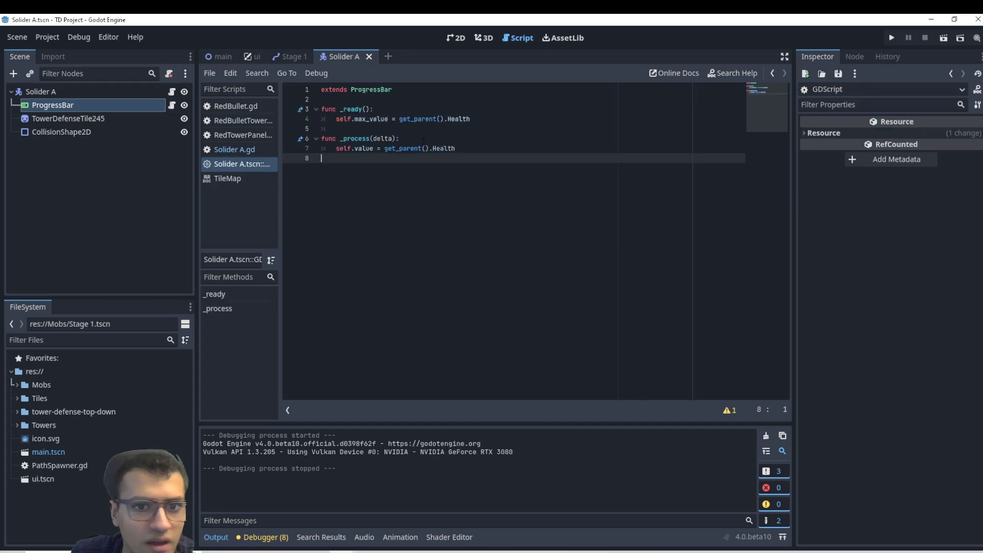
left_click_drag(467, 109, 476, 104)
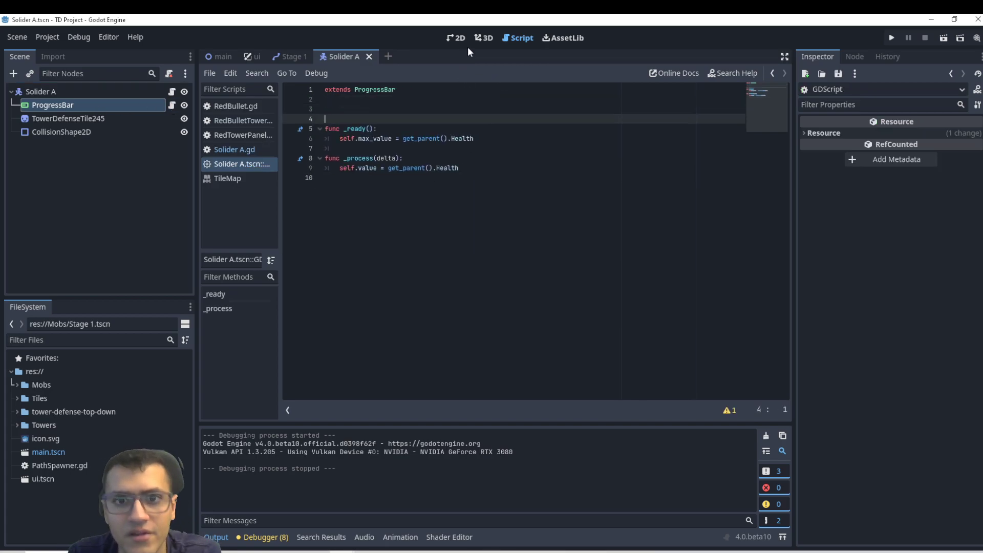
left_click(455, 38)
left_click(368, 56)
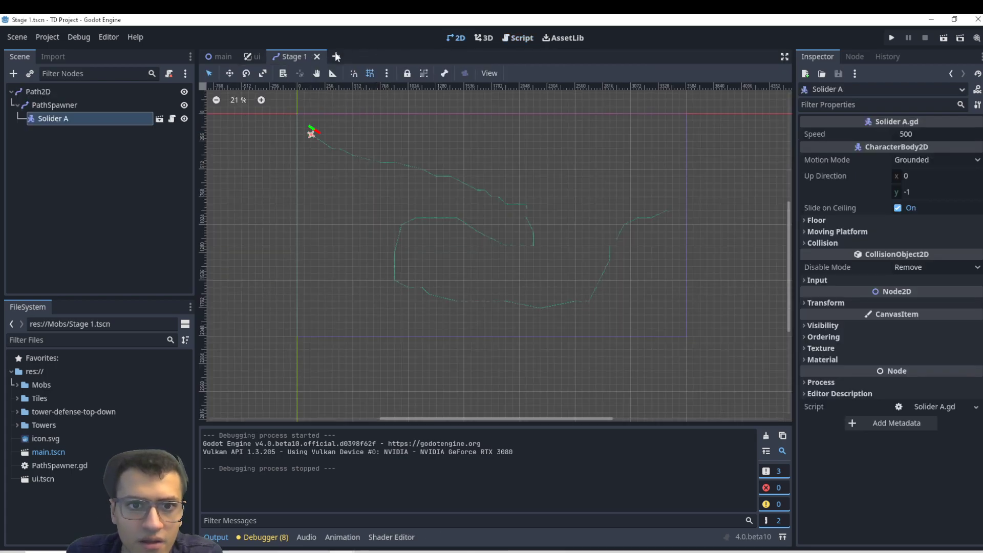
- Start a new 2D Scene, rename its Node2D root to MainMenu, and save as MainMenu.tscn
left_click(336, 56)
left_click(100, 106)
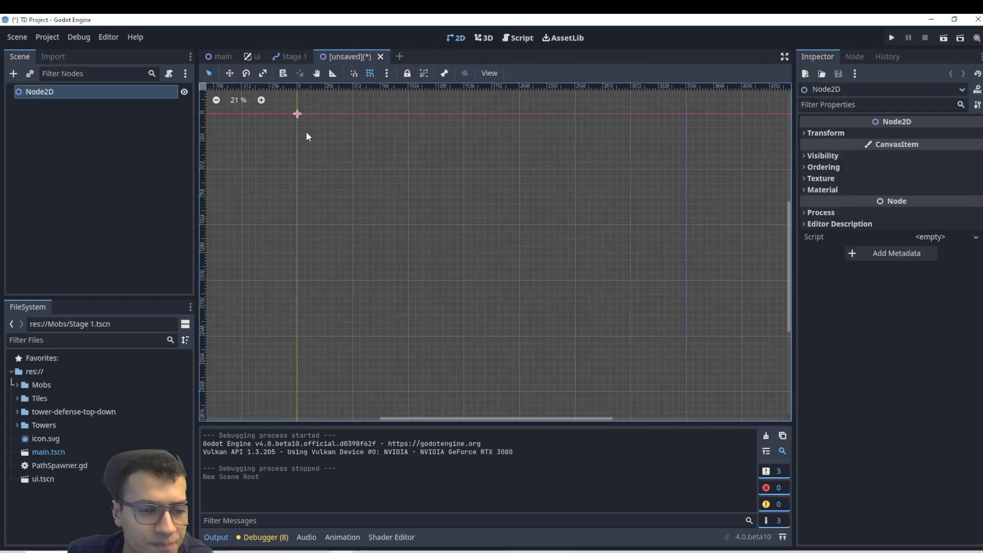
double_click(112, 92)
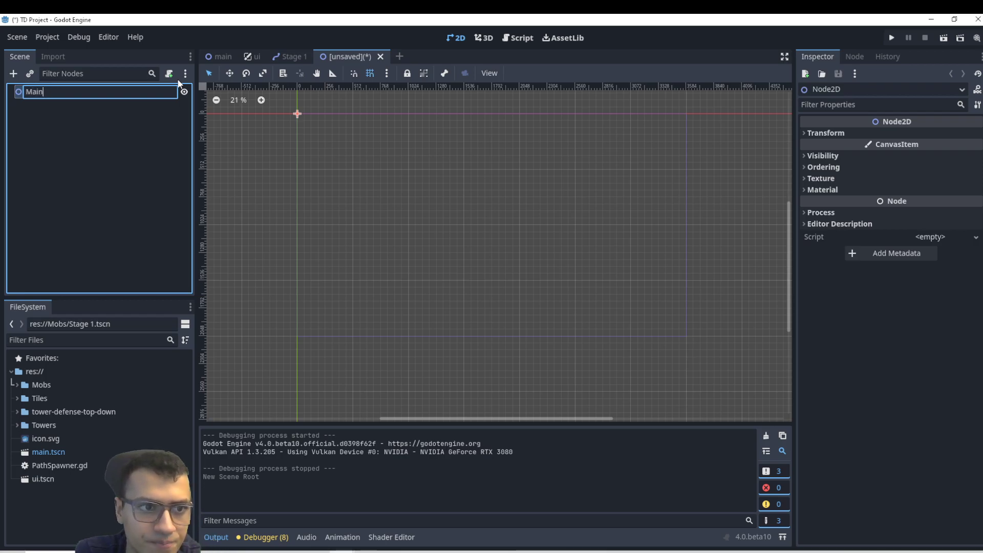
type("MainMenu")
key("Return")
key("ctrl+s")
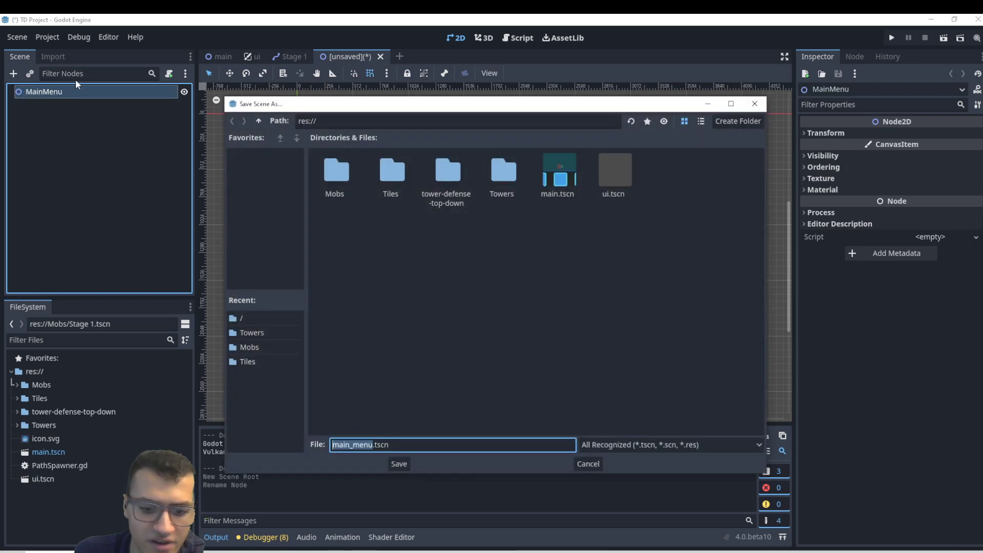
type("MainMenu")
key("Return")
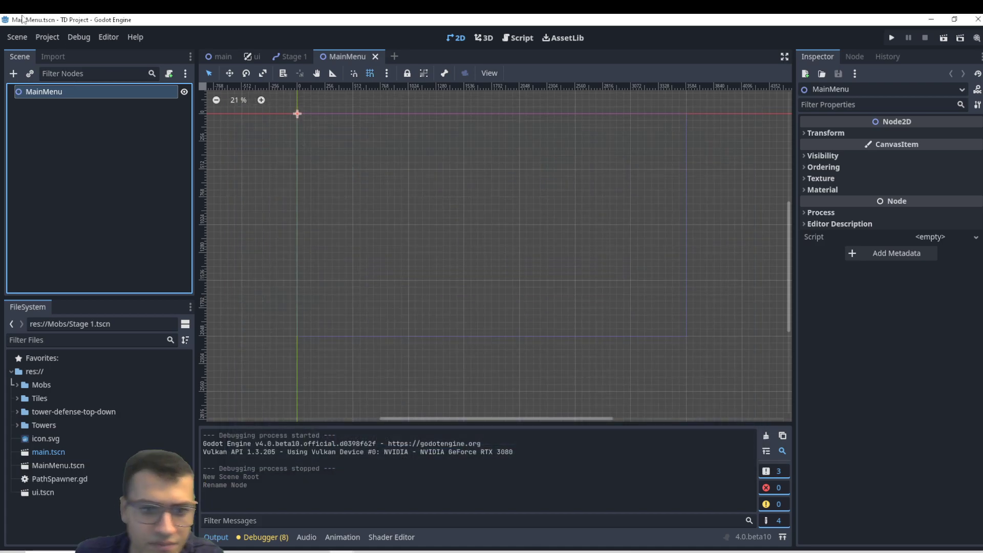
- Instance main.tscn under MainMenu and make the Main node local
right_click(111, 93)
left_click(154, 117)
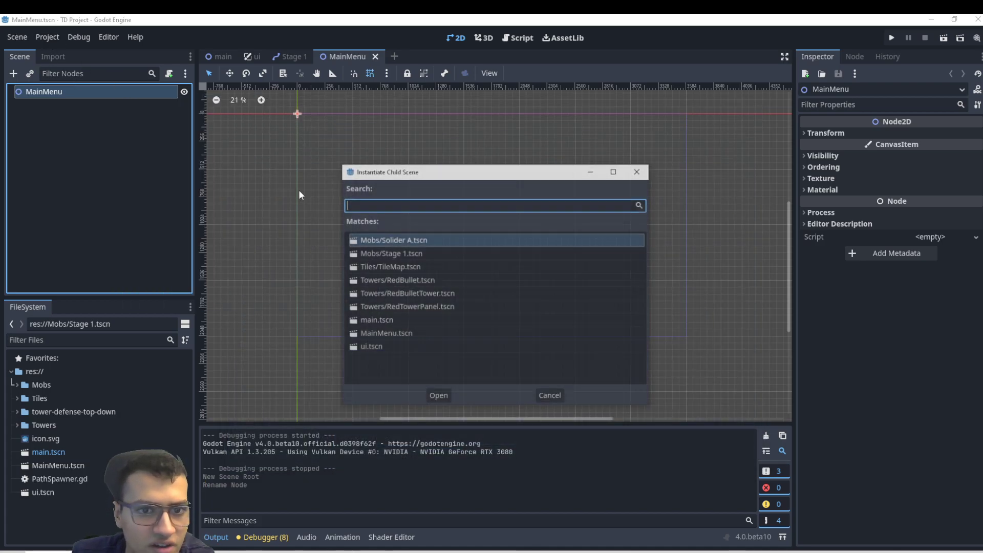
left_click(375, 322)
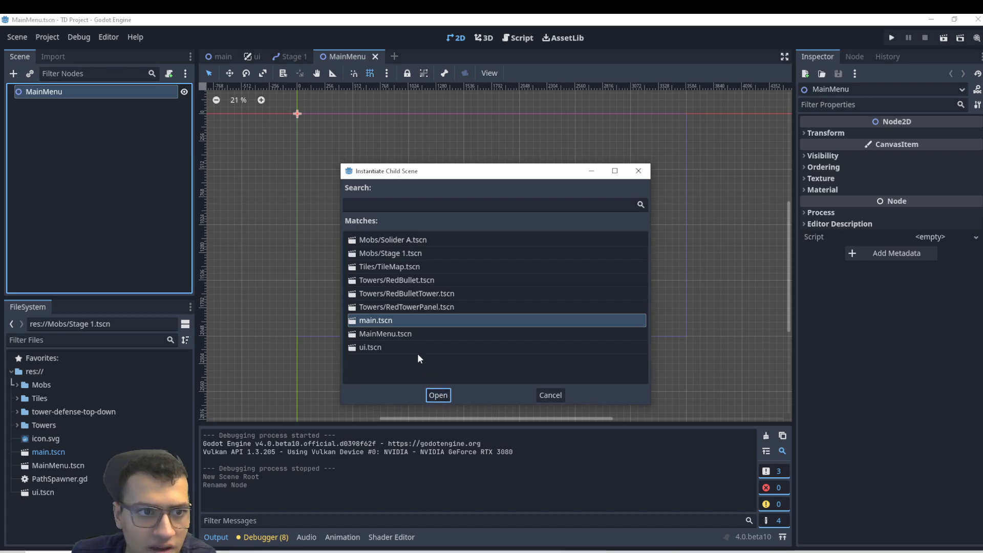
left_click(438, 395)
right_click(85, 109)
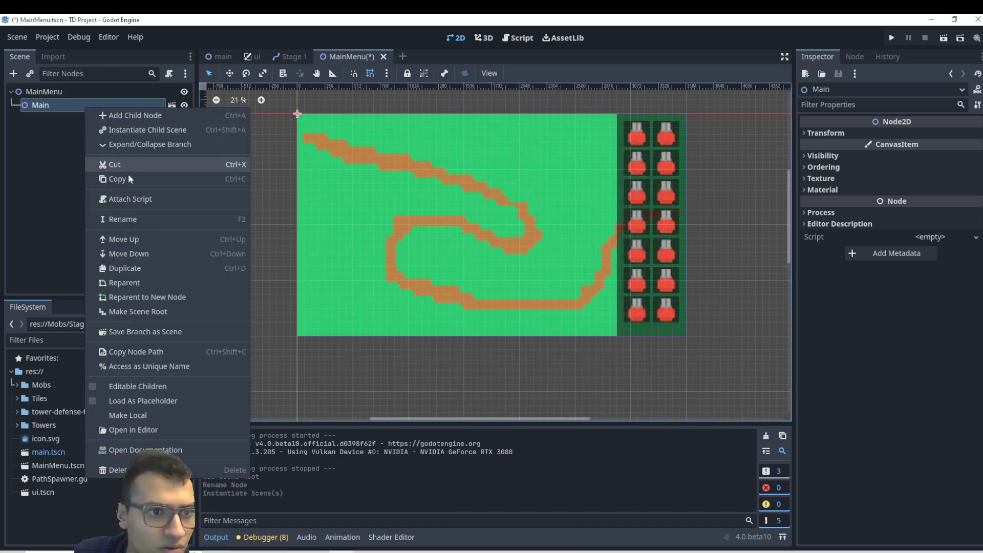
left_click(136, 414)
- Move TileMap directly under MainMenu and delete the empty Main node
left_click_drag(45, 119, 50, 99)
left_click(48, 120)
key("Delete")
key("Return")
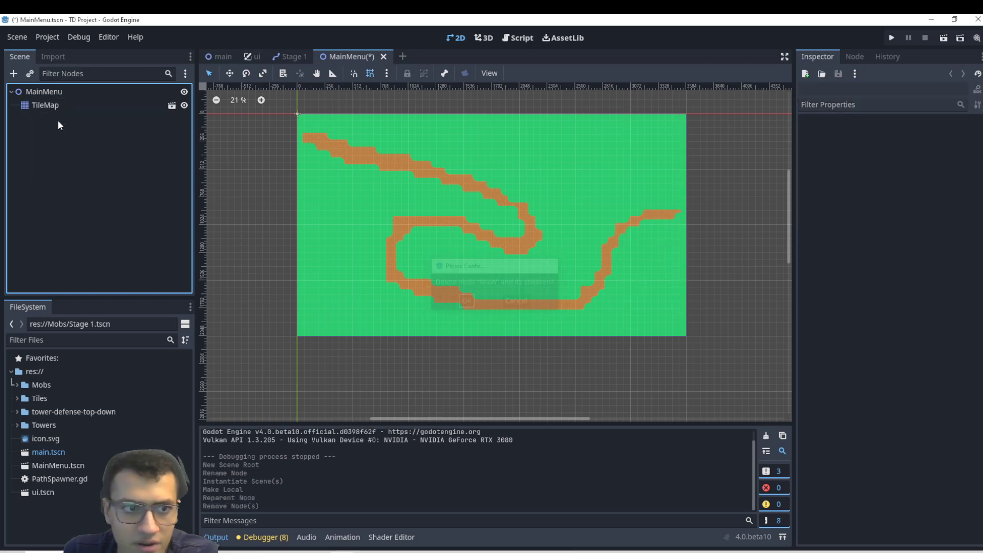
left_click(509, 204)
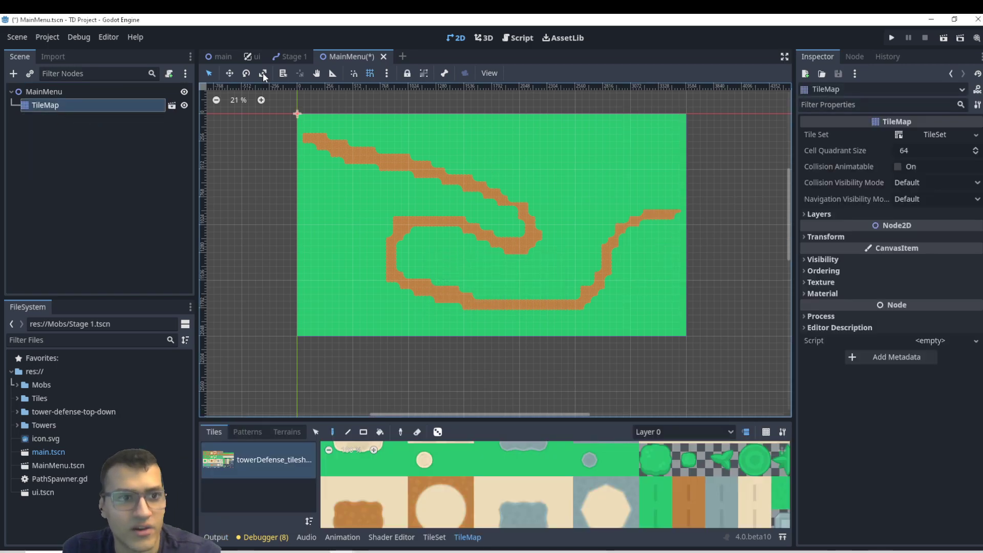
left_click(57, 91)
- Add a Panel node as a child of MainMenu
left_click(13, 74)
type("panel")
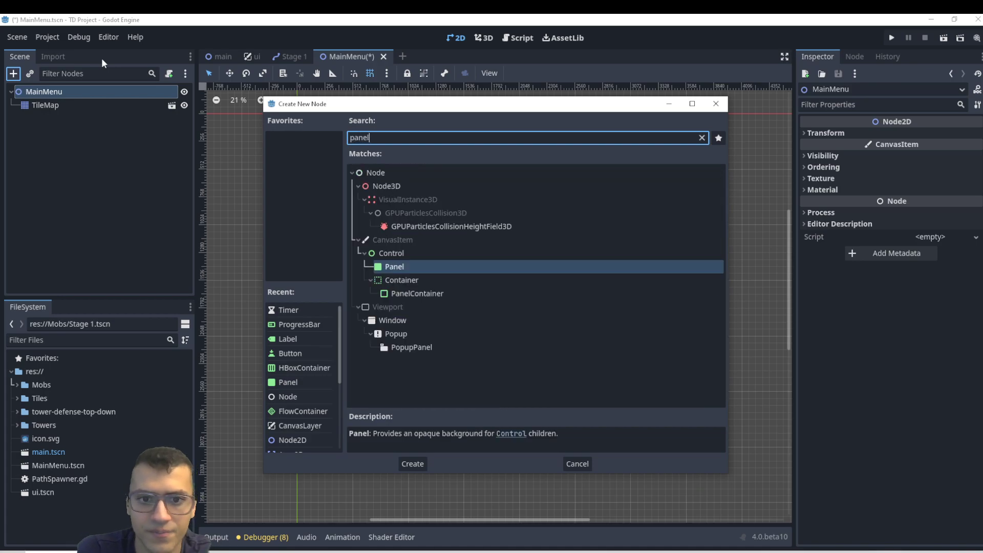
key("Return")
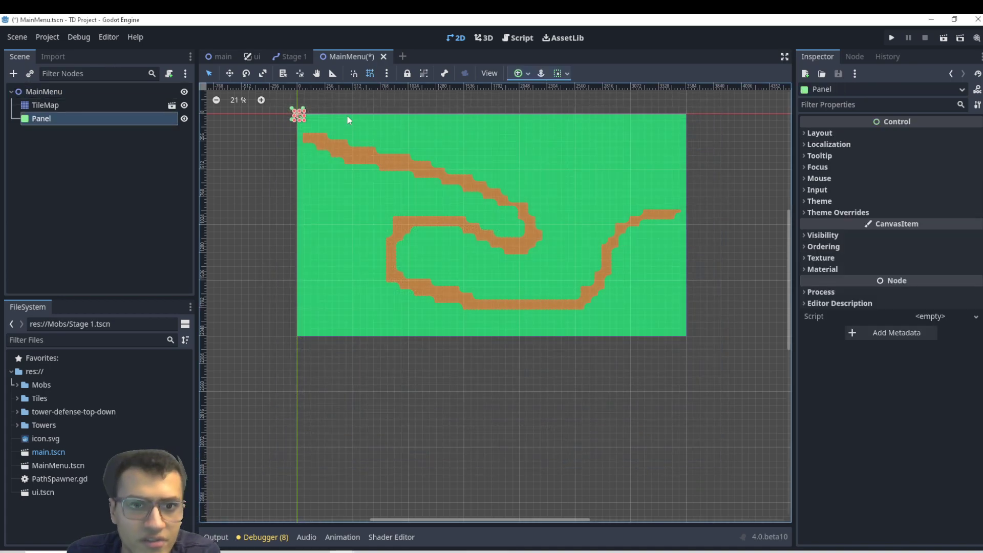
- Drag the Panel's corners to cover the middle of the map and save the scene
left_click_drag(301, 125, 635, 314)
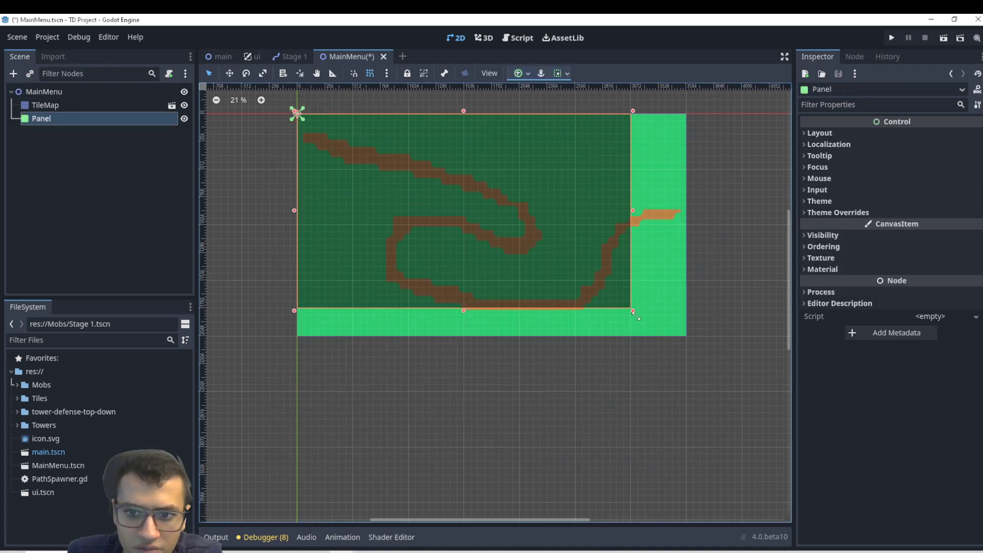
left_click_drag(294, 112, 350, 146)
key("ctrl+s")
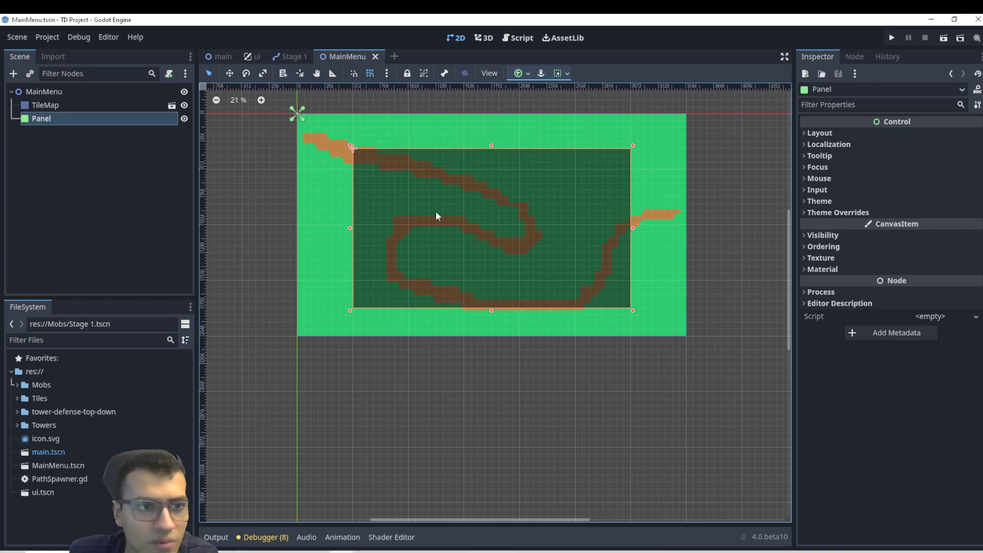
scroll(447, 235, "up", 4)
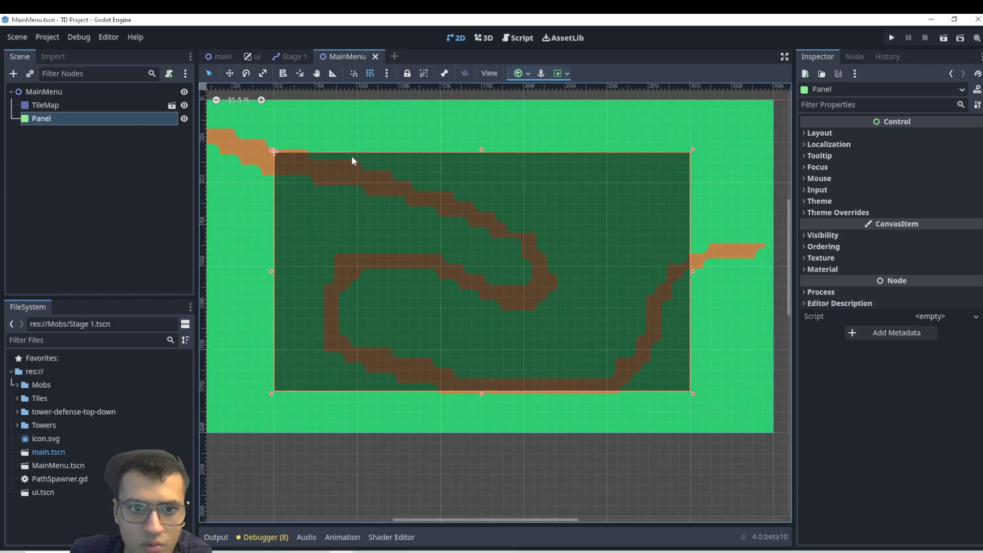
- Add a Label node under MainMenu with a font size override of 100
left_click(51, 91)
left_click(14, 73)
type("labe")
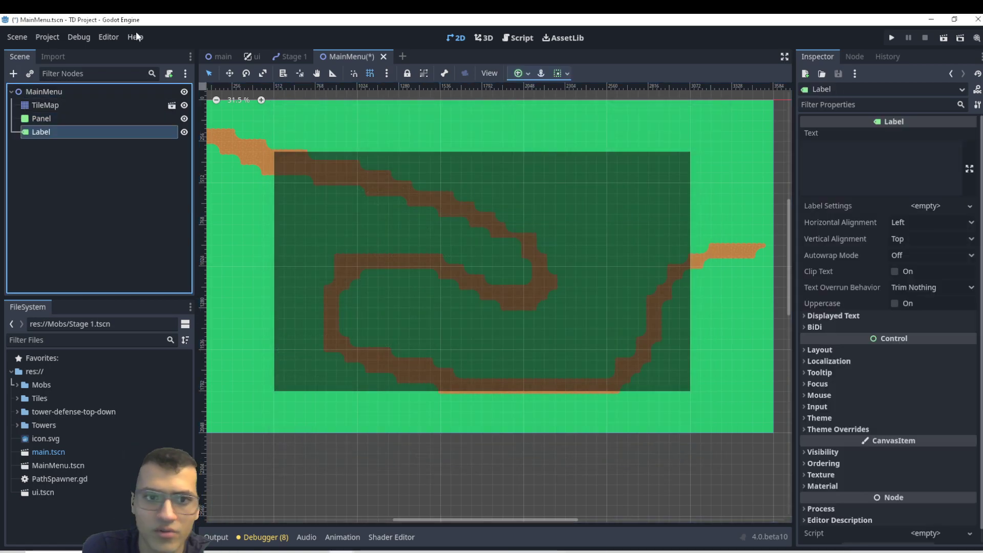
scroll(435, 193, "down", 2)
scroll(870, 407, "down", 1)
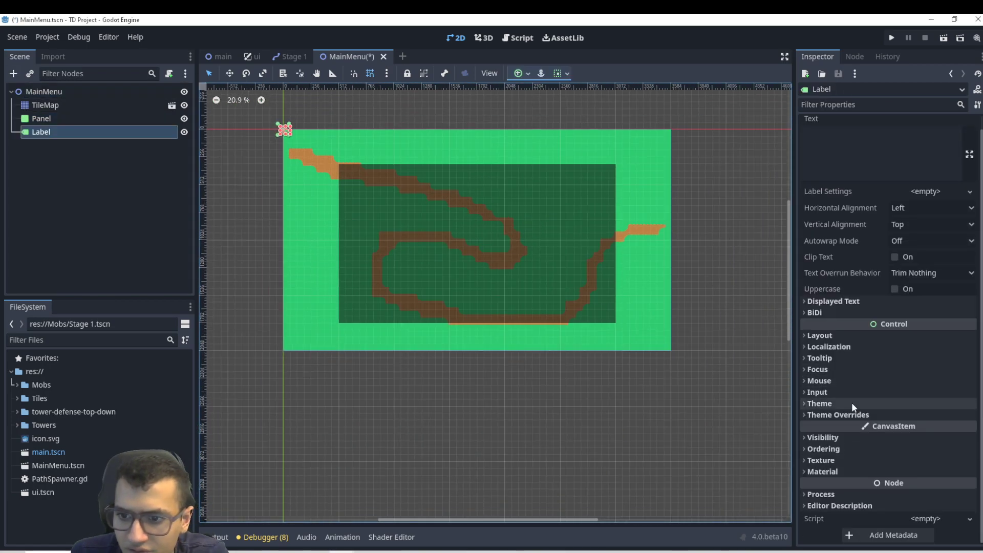
left_click(839, 415)
left_click(834, 465)
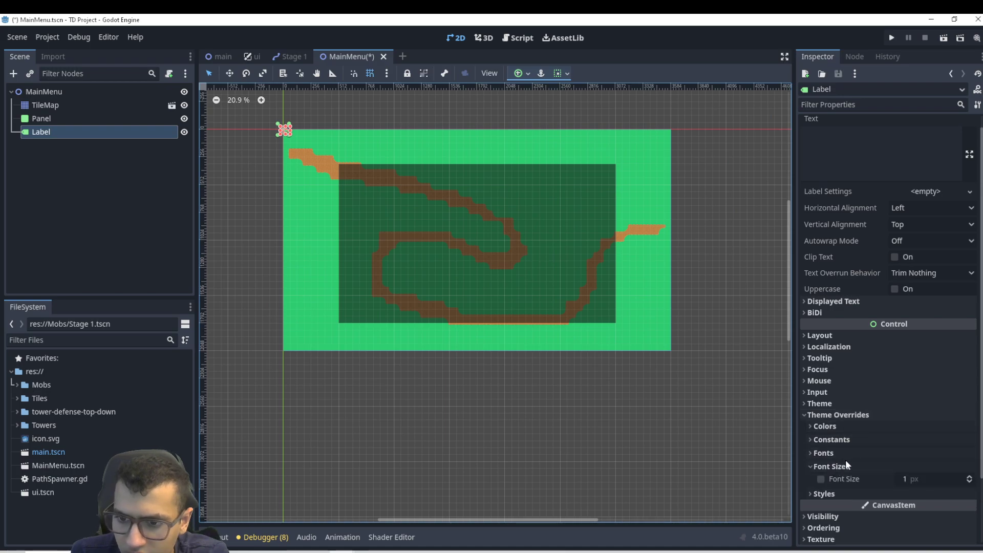
left_click(918, 478)
type("100")
key("Return")
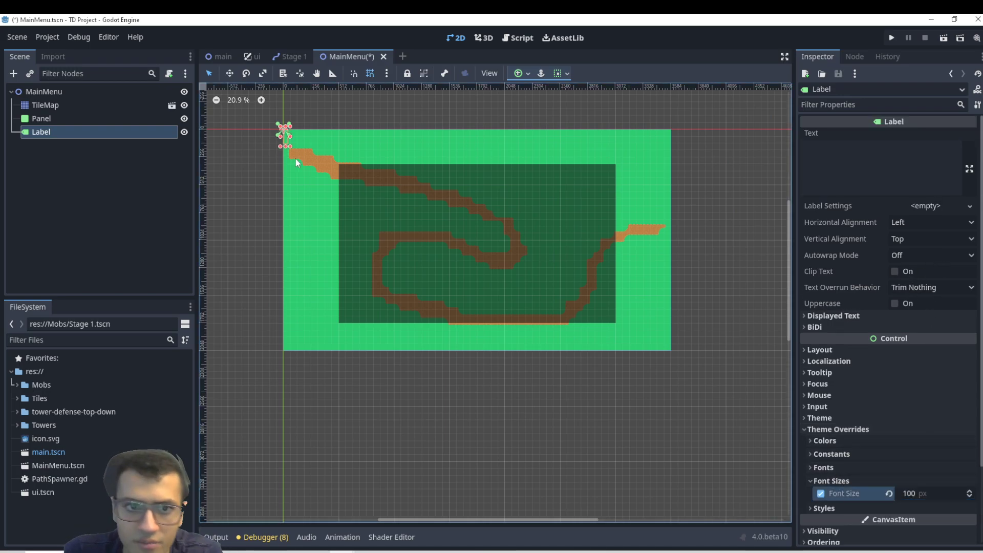
- Centre the label both ways, fit it across the panel top, and enter 'Welcome To the Main Menu!'
left_click_drag(292, 146, 673, 242)
left_click(934, 238)
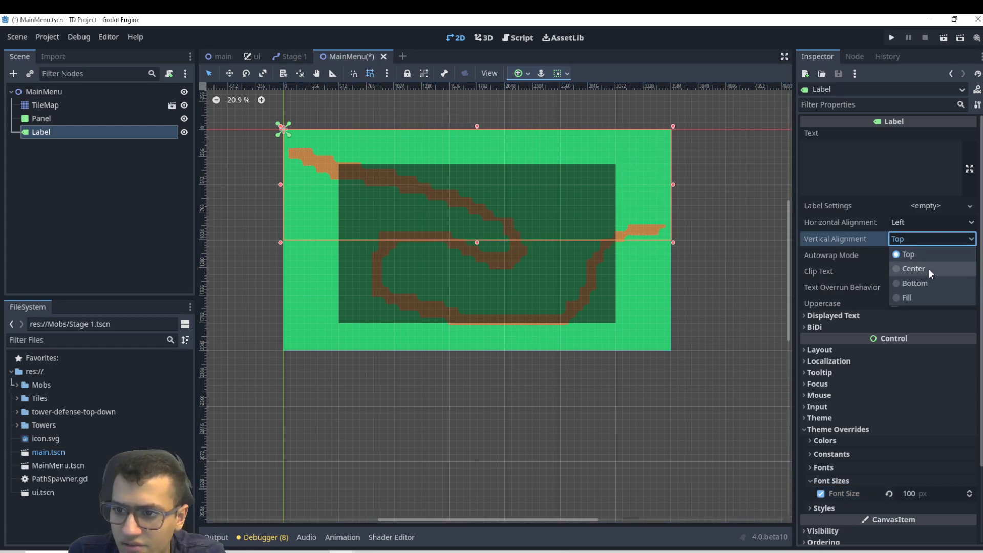
left_click(929, 268)
left_click(913, 221)
left_click(913, 252)
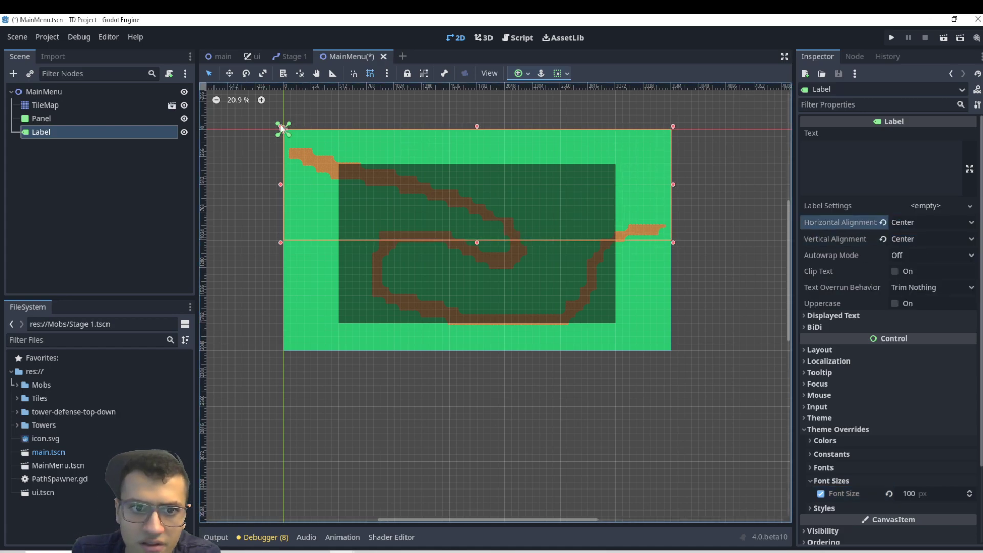
left_click_drag(340, 172, 389, 203)
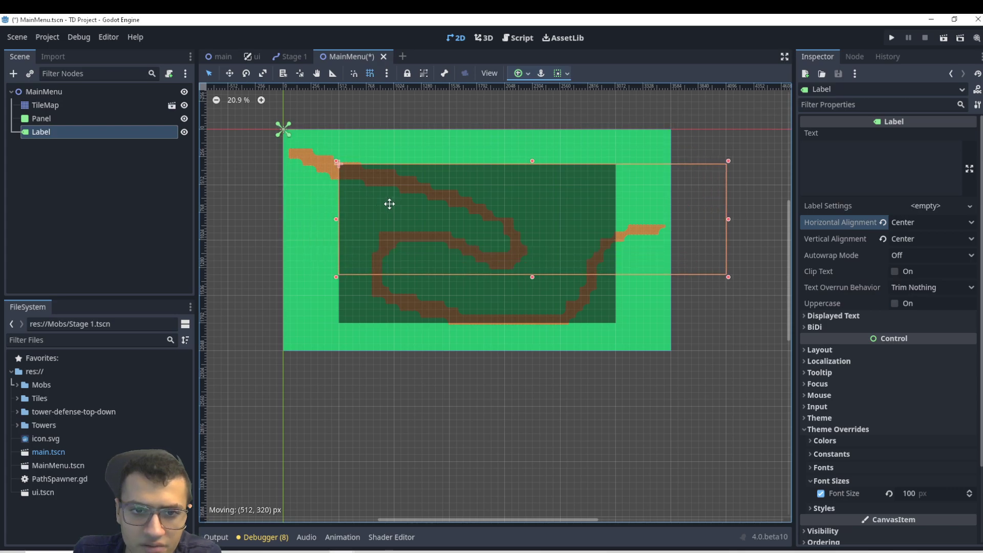
left_click_drag(729, 220, 620, 221)
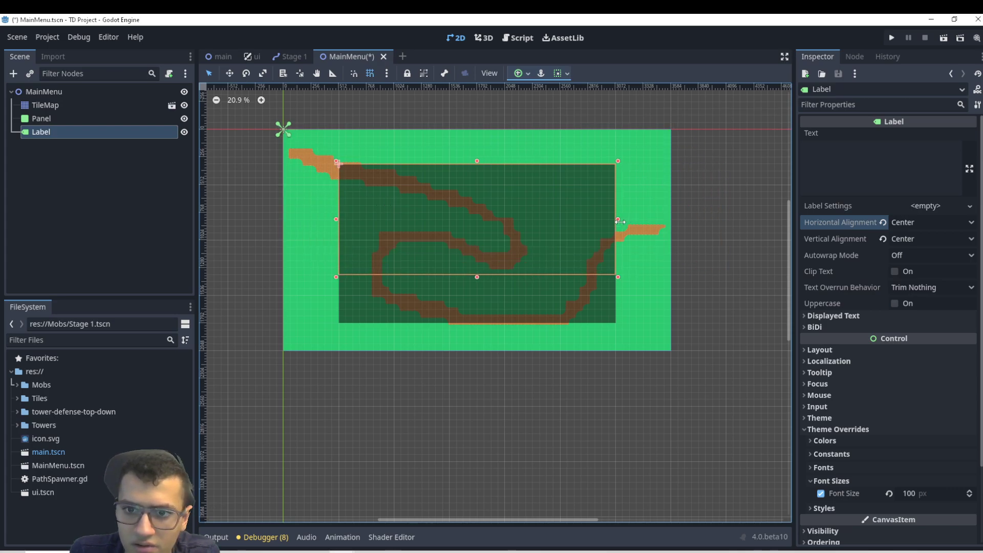
left_click_drag(477, 276, 477, 228)
left_click(880, 163)
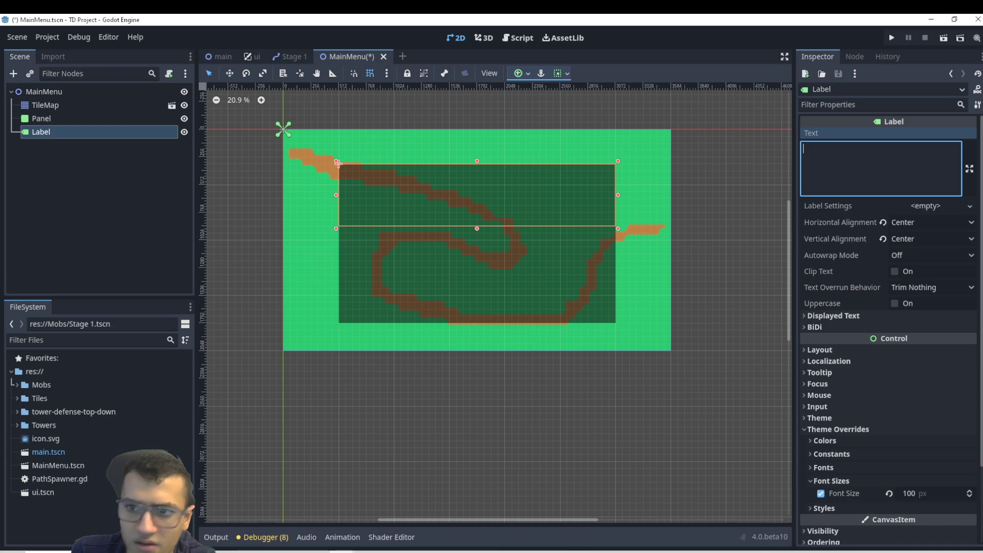
type("Welcome To ")
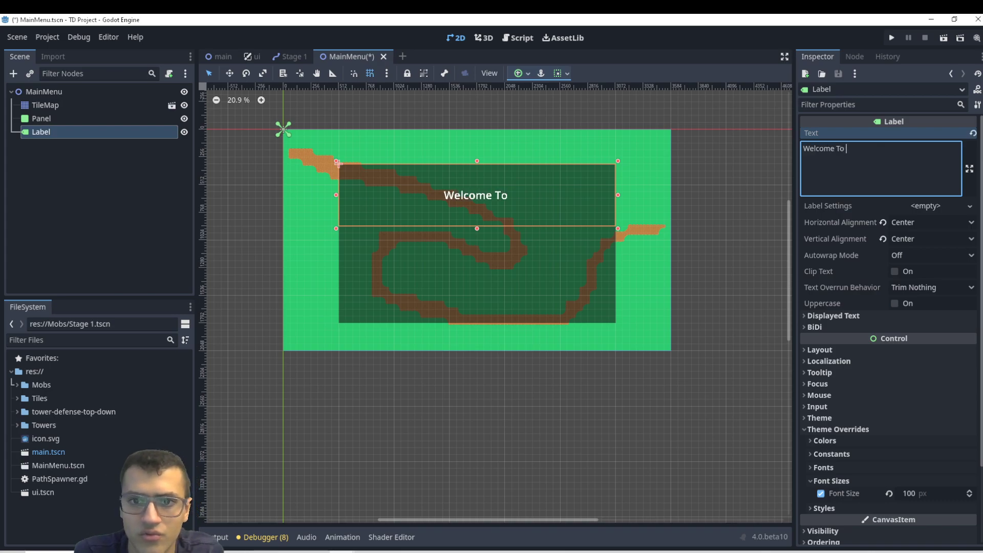
type("the Main Menu!")
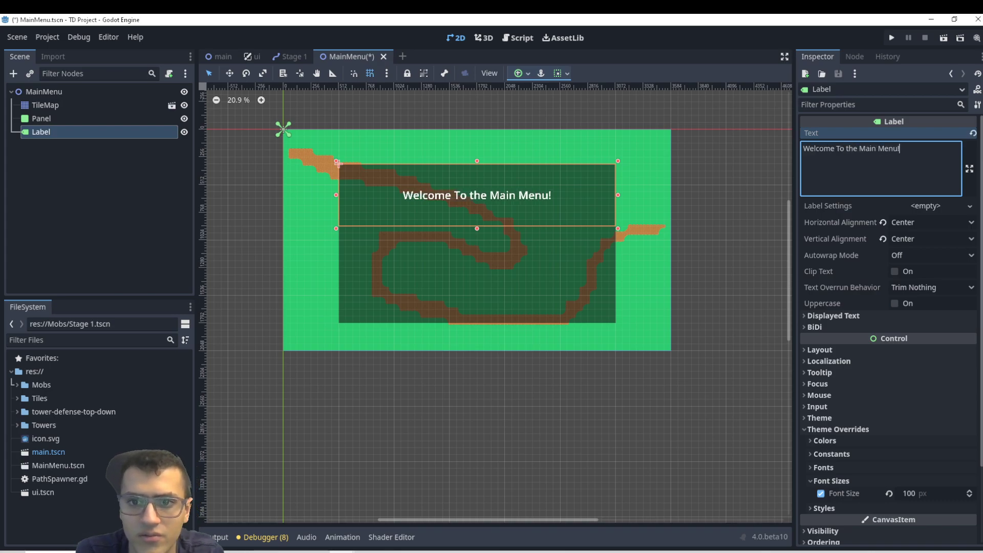
- Add a Button node under MainMenu, save the scene, and name the button Play
left_click(26, 93)
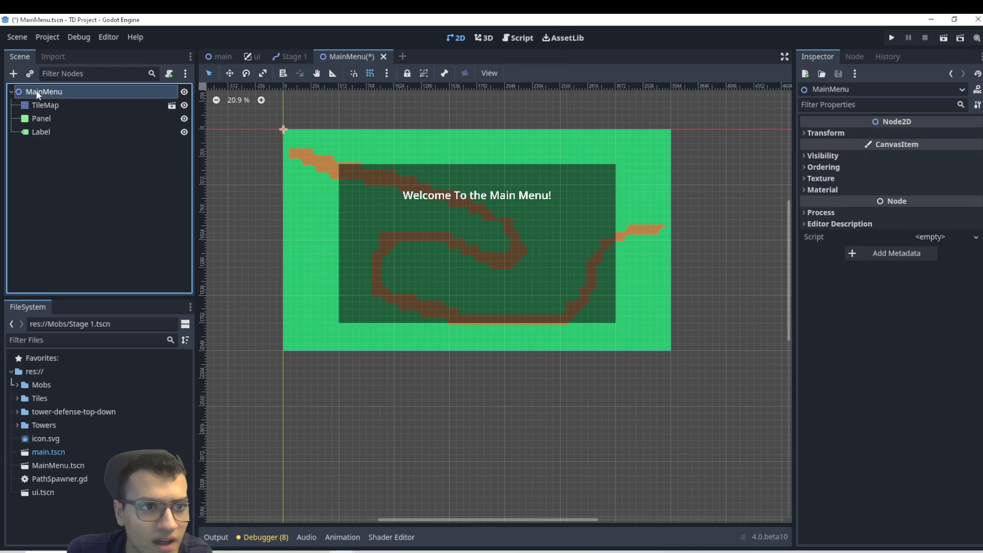
left_click(13, 73)
type("but")
key("Return")
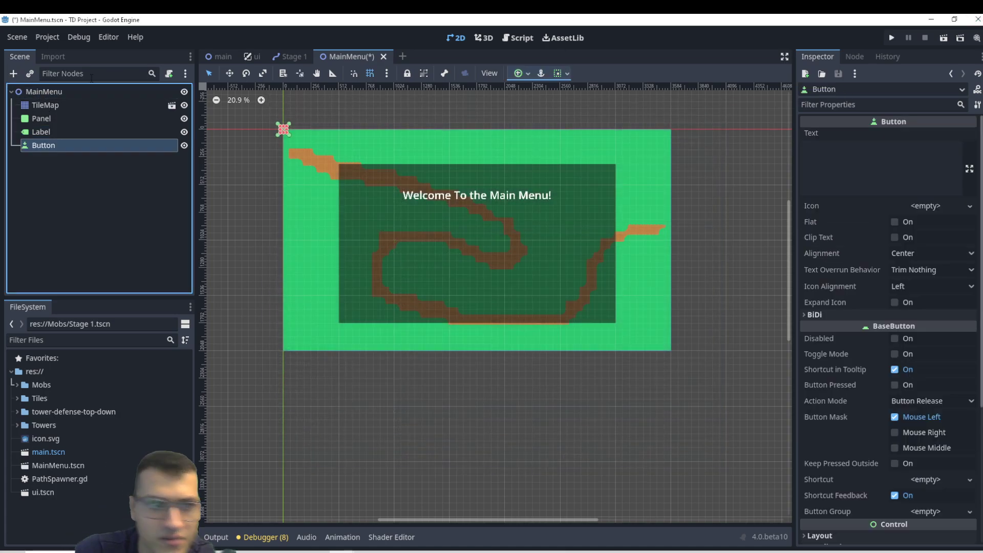
key("ctrl+s")
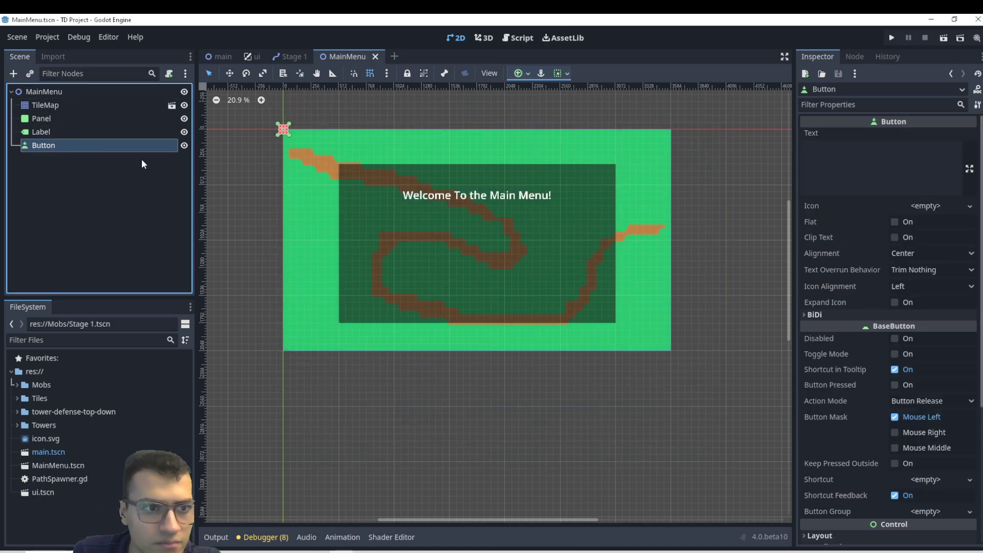
double_click(64, 145)
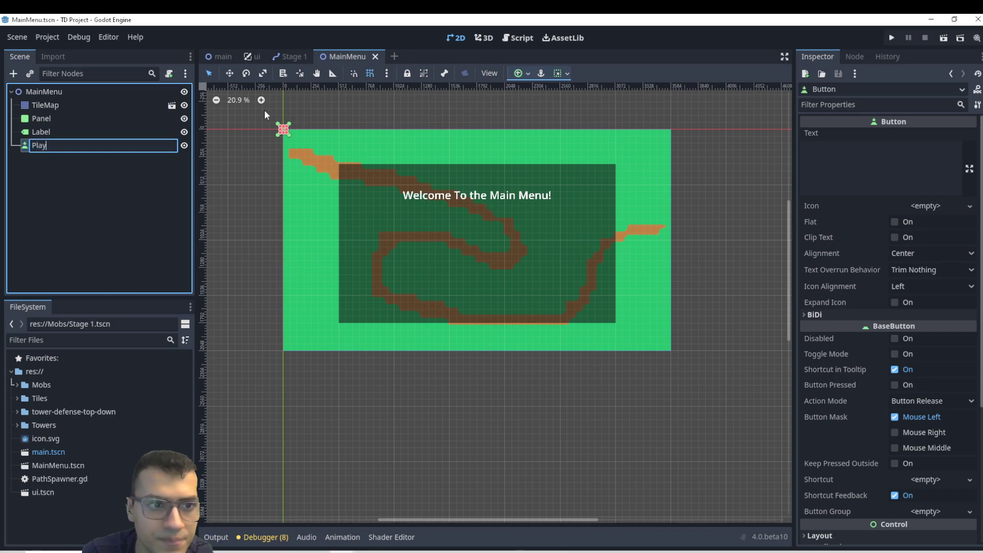
key("Return")
- Duplicate Play as a button named Quit and enlarge it inside the dark panel
key("ctrl+d")
double_click(89, 160)
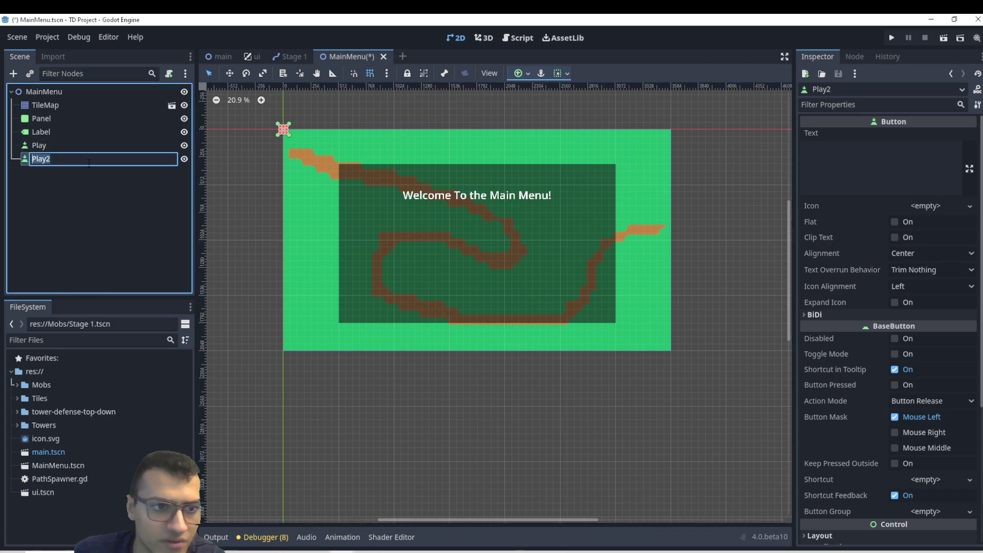
type("Quit")
key("Return")
left_click(958, 158)
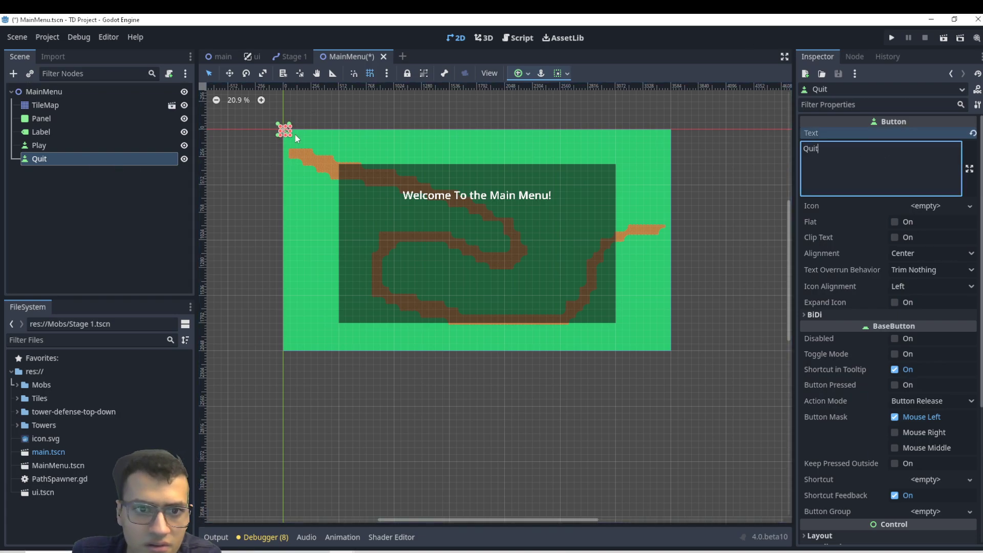
left_click_drag(294, 134, 531, 257)
- Set the font size override to 100 on both the Quit and Play buttons
scroll(889, 456, "down", 5)
left_click(844, 414)
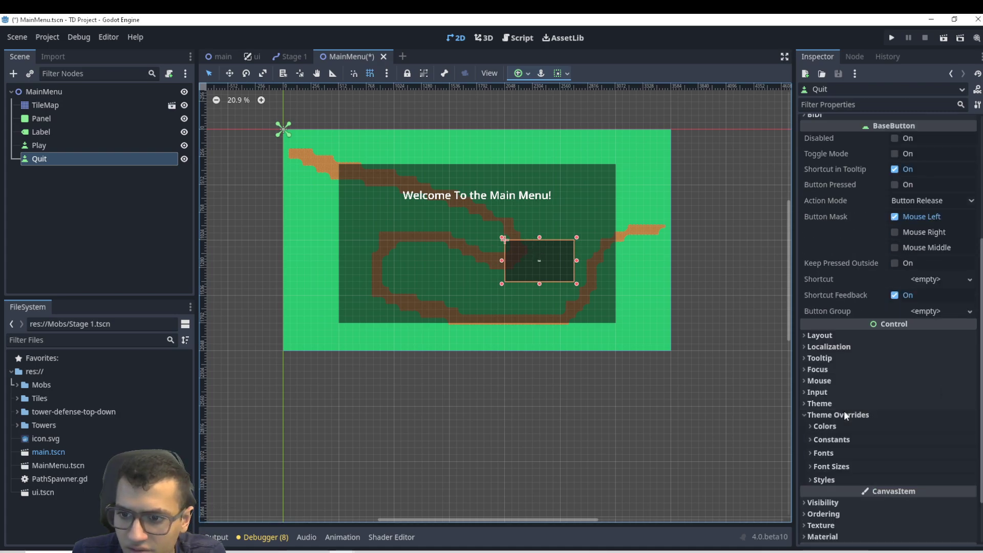
left_click(852, 466)
left_click(922, 479)
type("10")
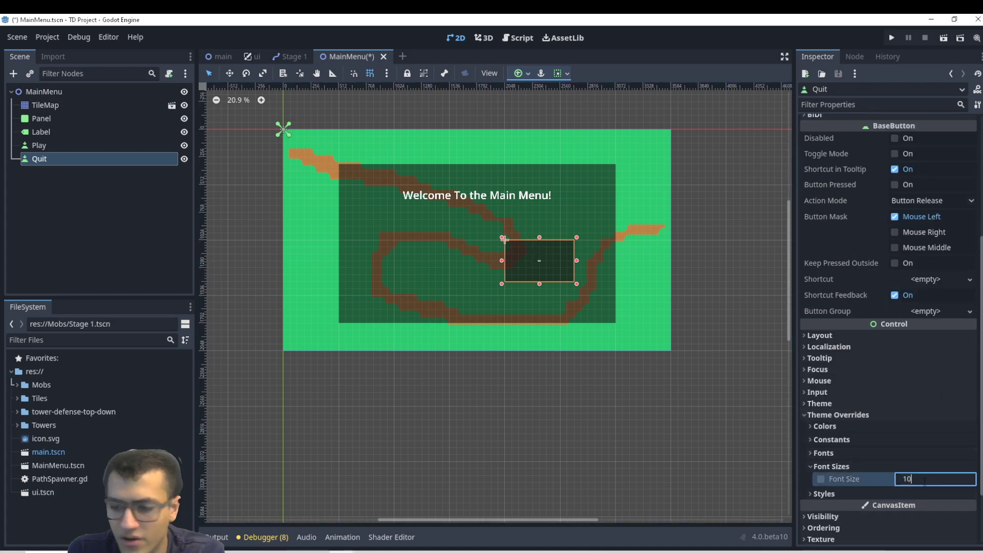
type("0")
key("Return")
left_click(60, 147)
scroll(896, 426, "down", 5)
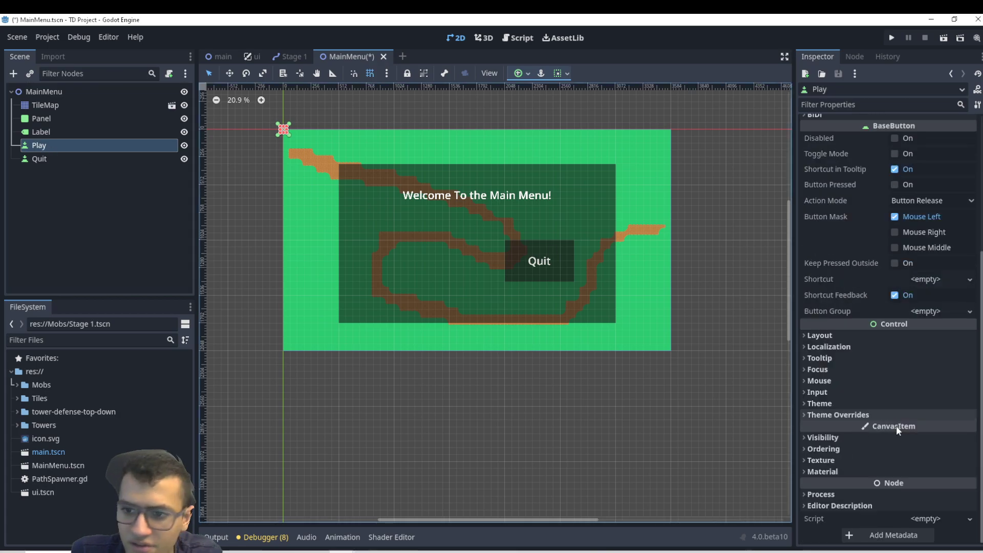
left_click(847, 415)
left_click(860, 464)
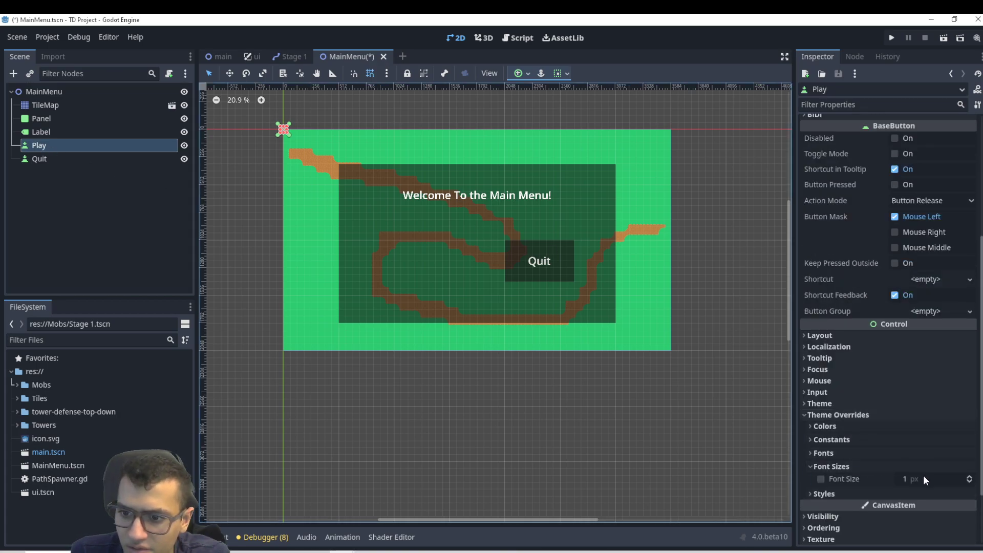
left_click(922, 479)
type("100")
key("Return")
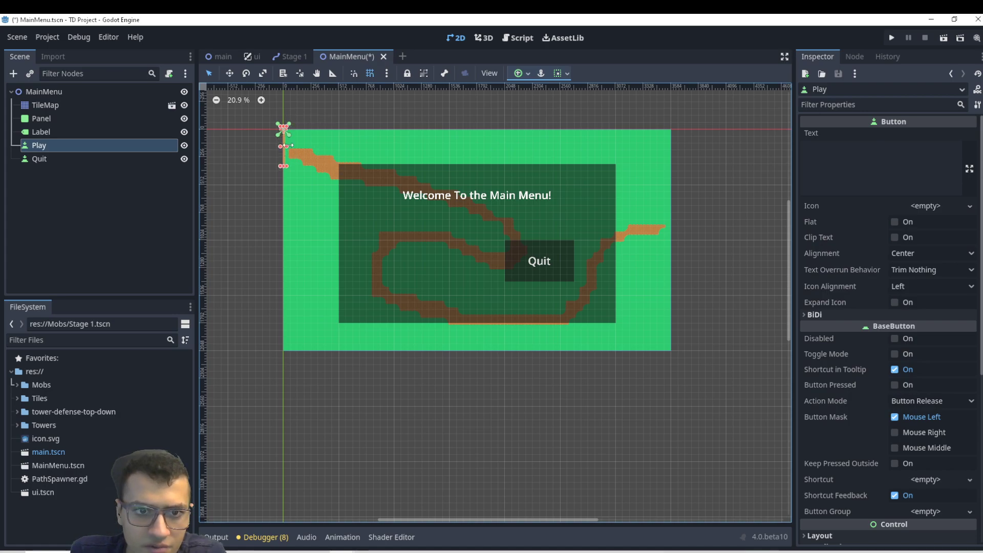
- Enlarge Play centre-left in the panel and set its text to 'Start' / 'Game' on two lines
left_click_drag(289, 146, 432, 260)
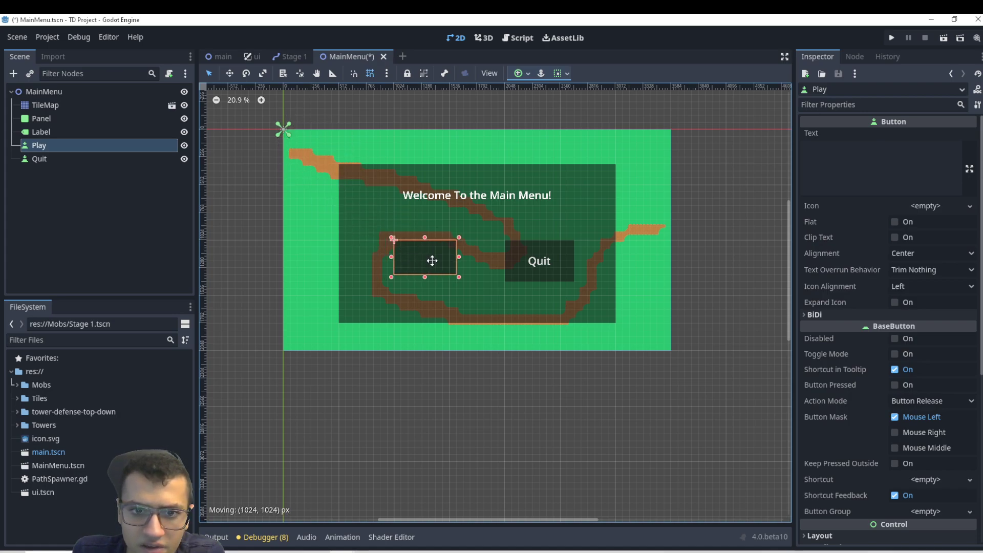
left_click(870, 164)
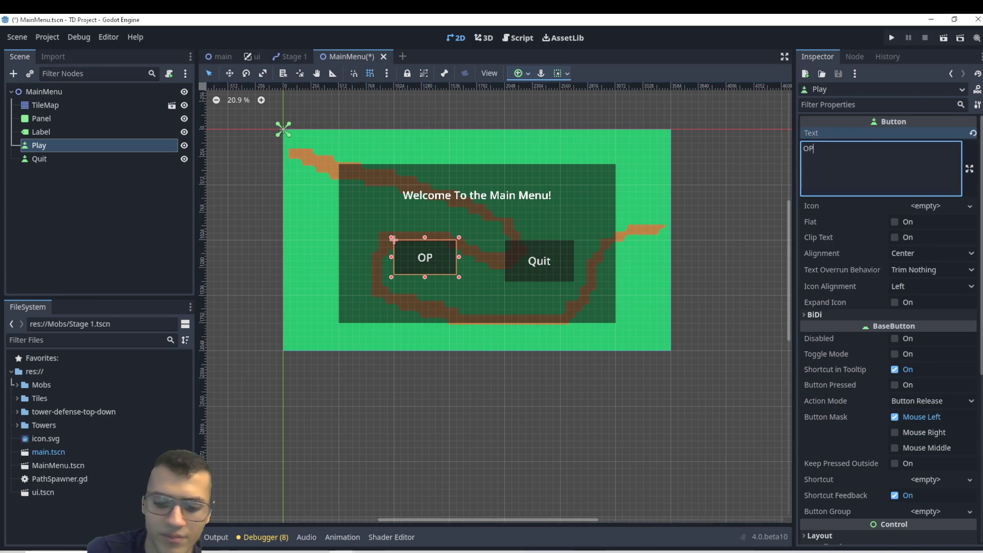
type("Play")
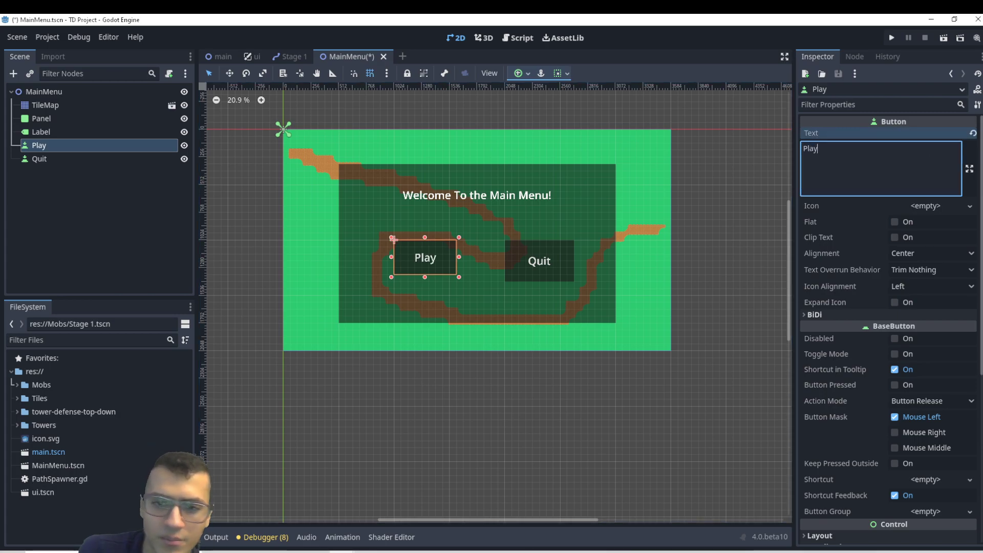
type("Sta")
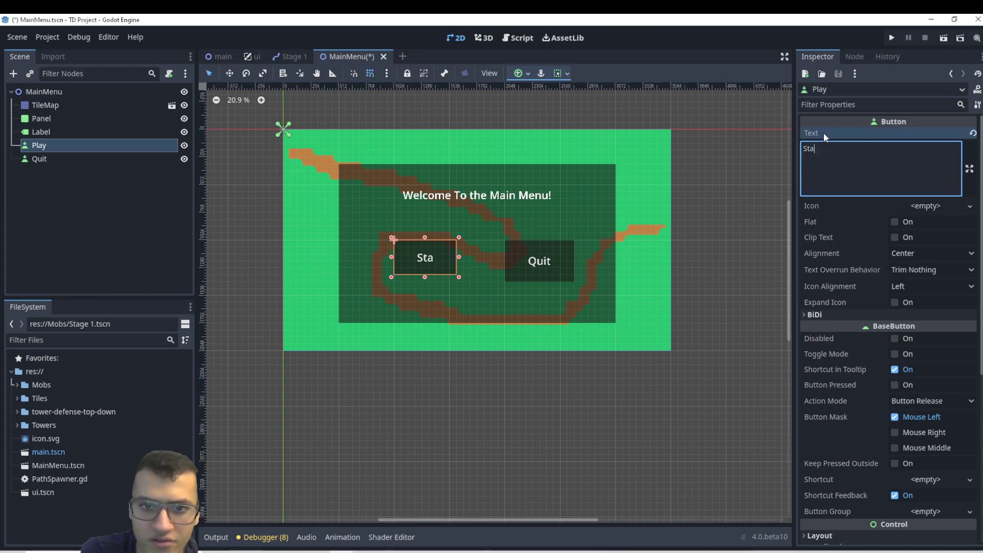
type("rt Game")
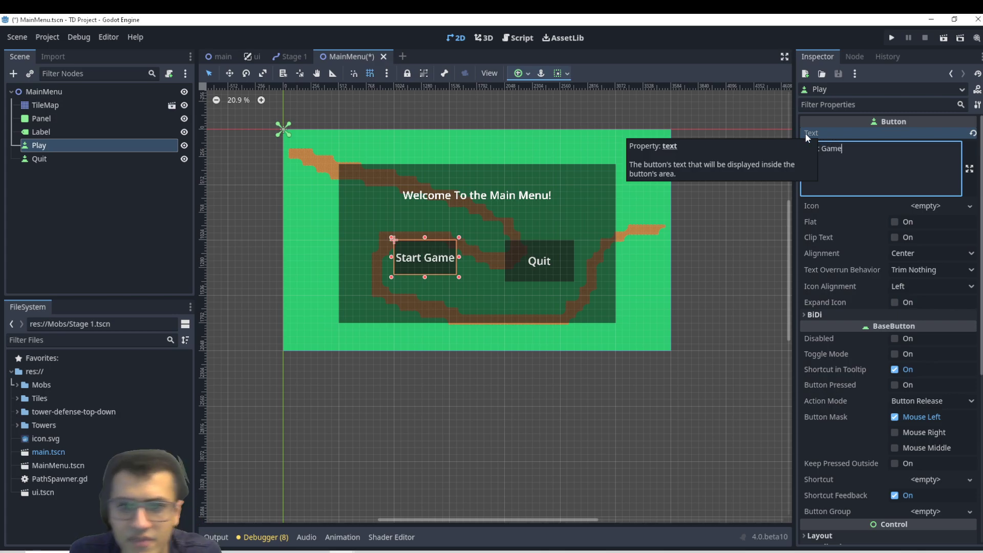
left_click(818, 148)
key("Delete")
key("Return")
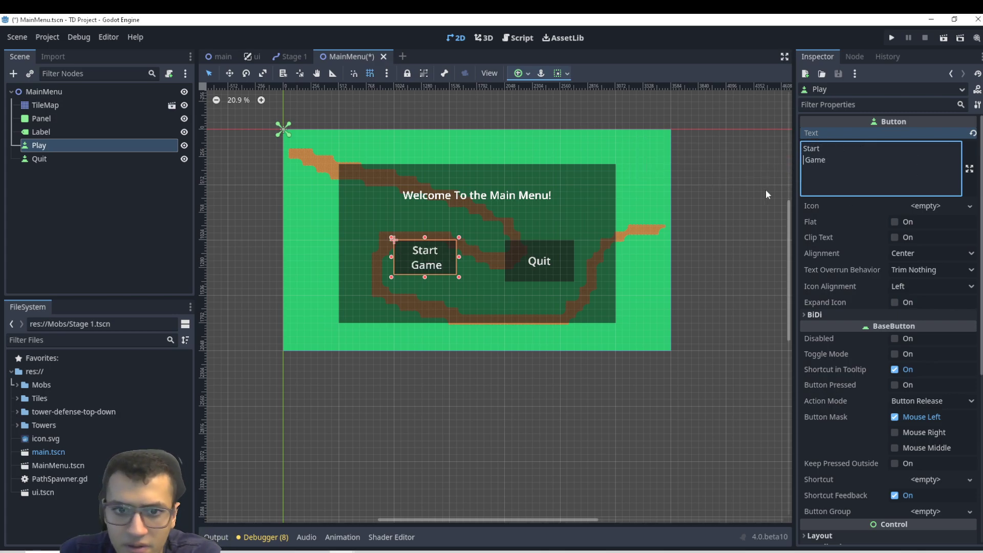
- Resize the Quit button within the panel and save the MainMenu scene
left_click(483, 271)
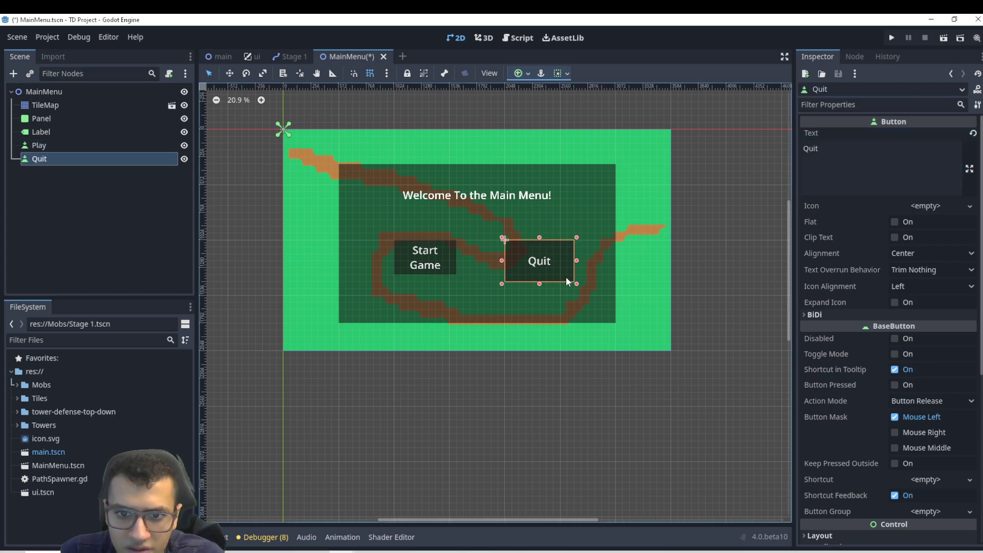
left_click_drag(576, 283, 570, 255)
left_click(561, 358)
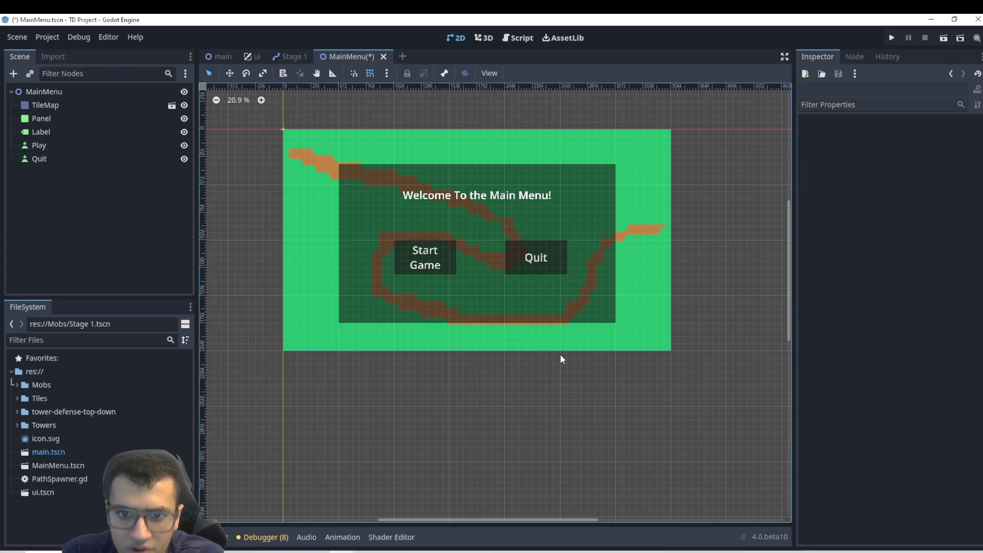
left_click(424, 259)
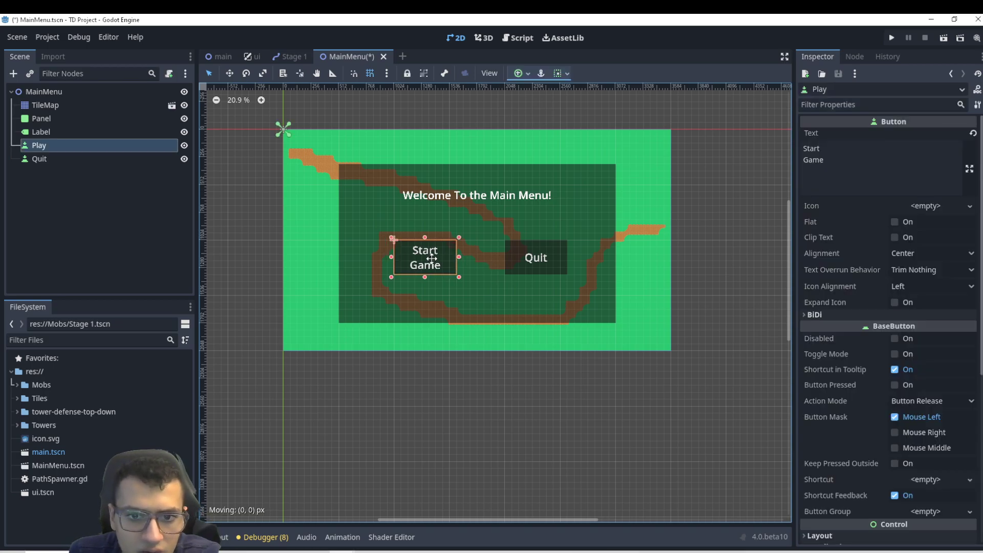
left_click(558, 262)
left_click_drag(503, 257, 498, 261)
key("ctrl+s")
left_click(545, 354)
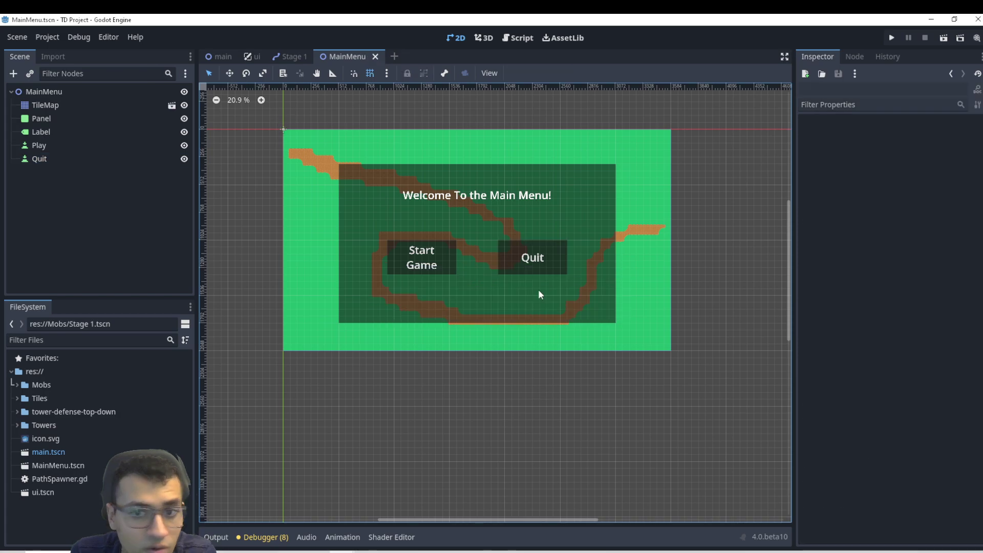
- Create an HBoxContainer under MainMenu and move the Play and Quit buttons into it
left_click(52, 91)
left_click(13, 73)
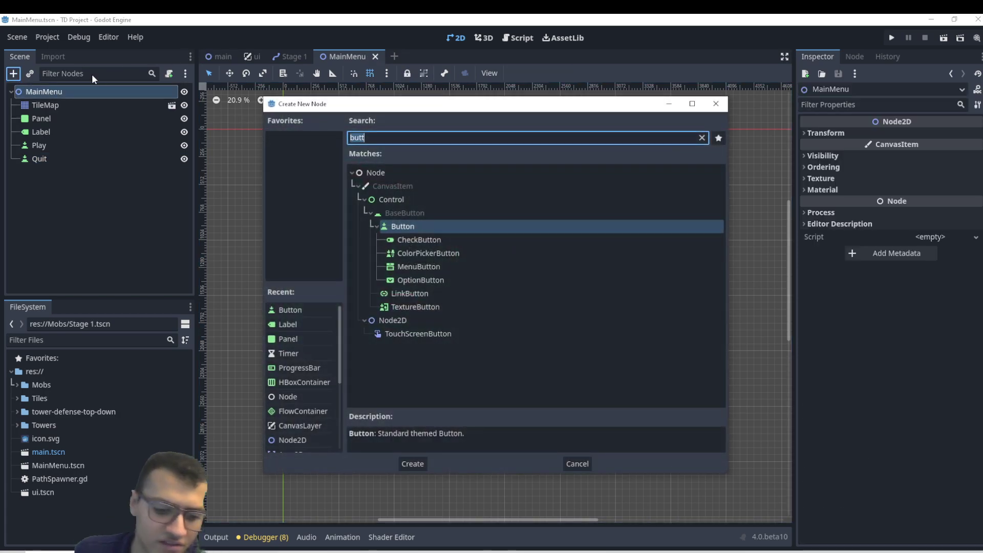
type("cont")
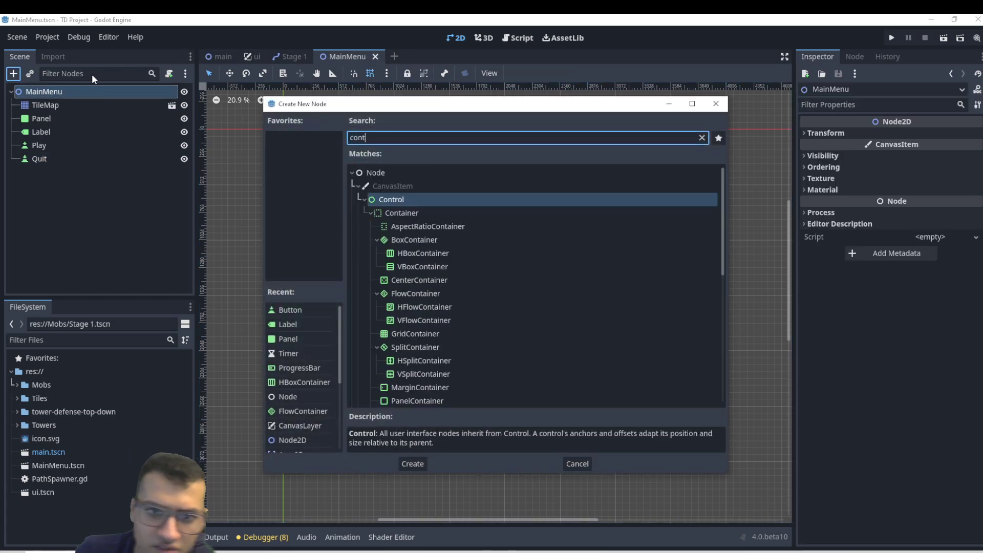
left_click(407, 252)
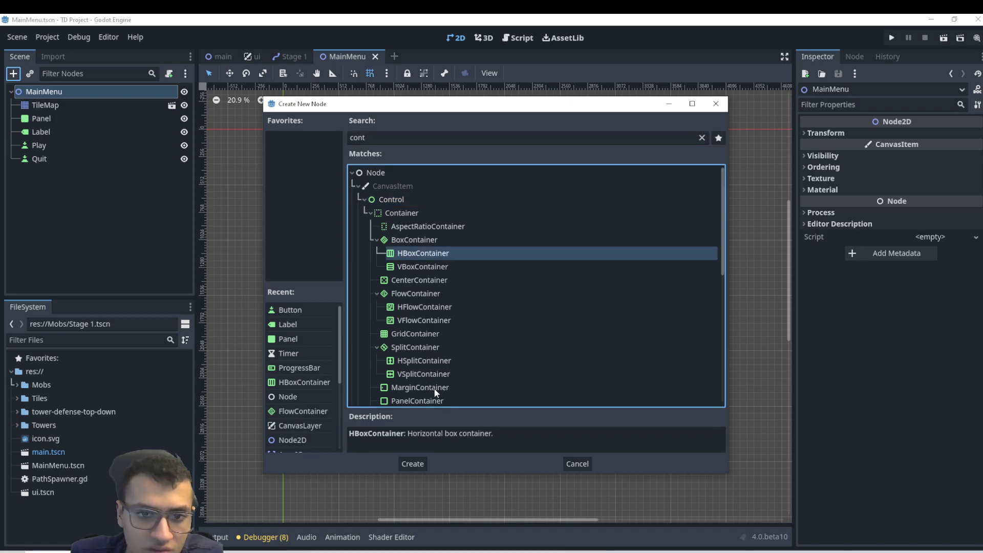
left_click(412, 463)
left_click(45, 159)
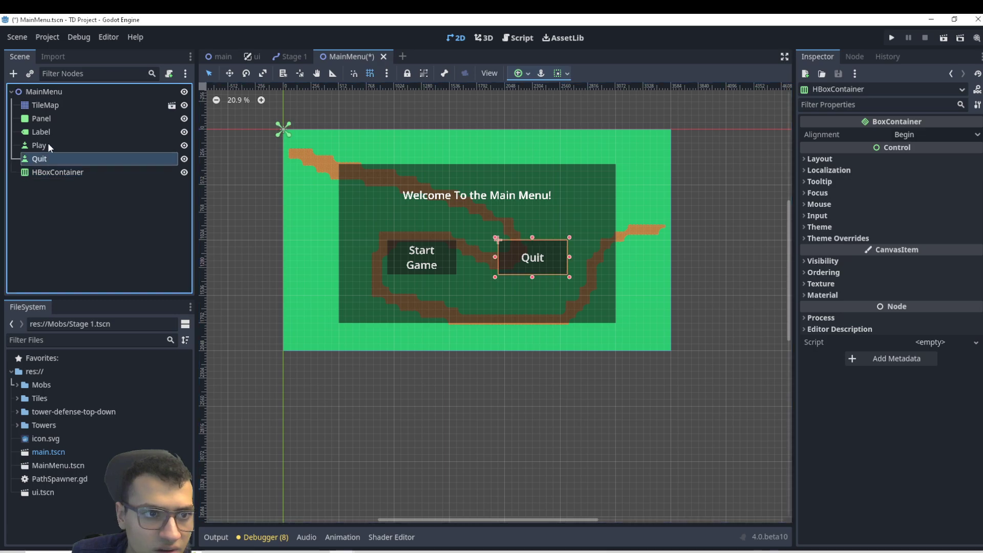
left_click(45, 145, "shift")
left_click_drag(42, 149, 58, 173)
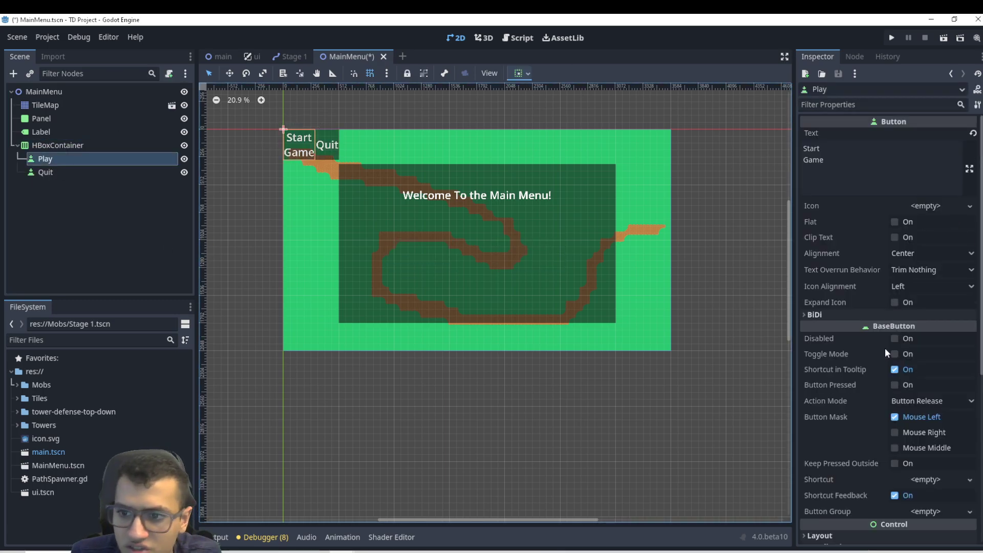
- Set the Play button's custom minimum size to 700 x 400 px
scroll(839, 316, "down", 4)
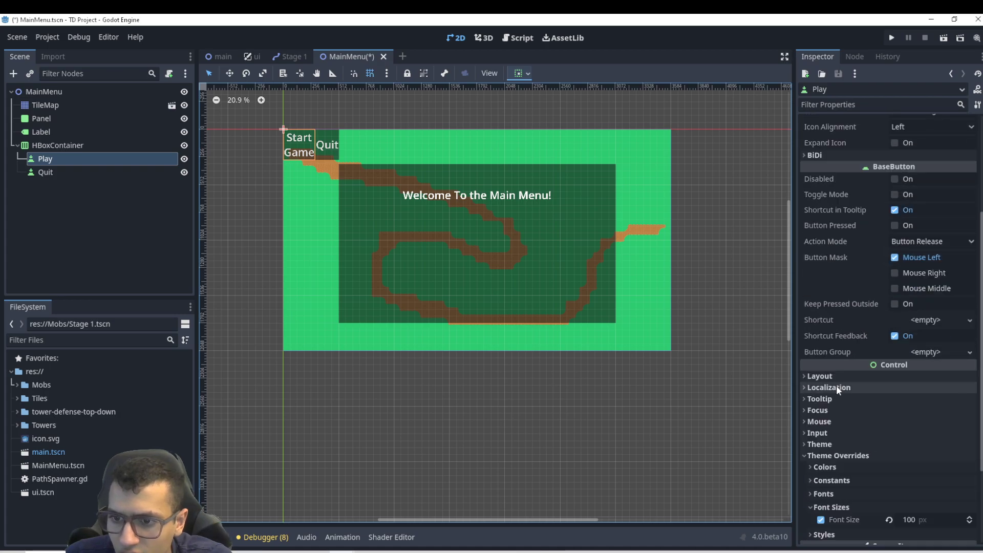
left_click(836, 376)
scroll(870, 364, "down", 3)
left_click(917, 320)
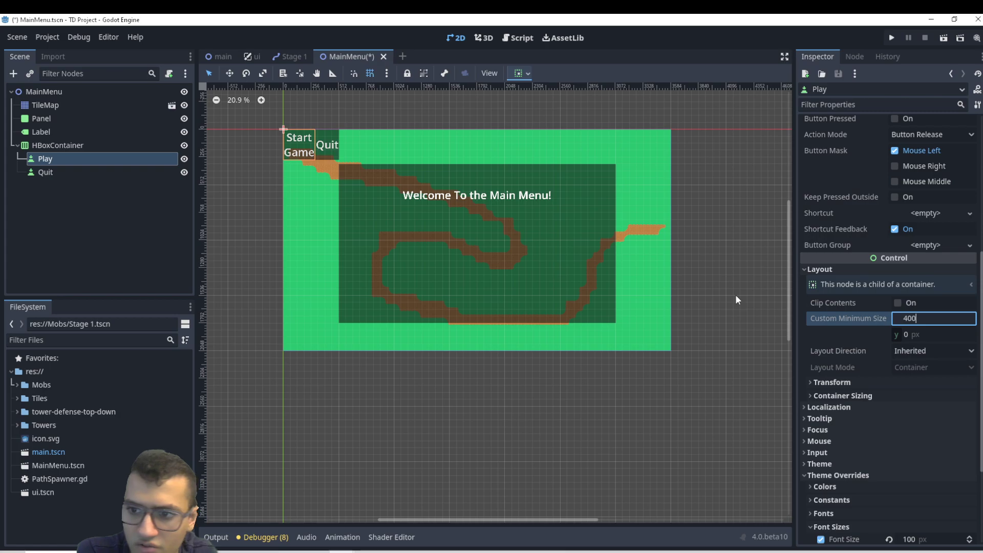
key("Tab")
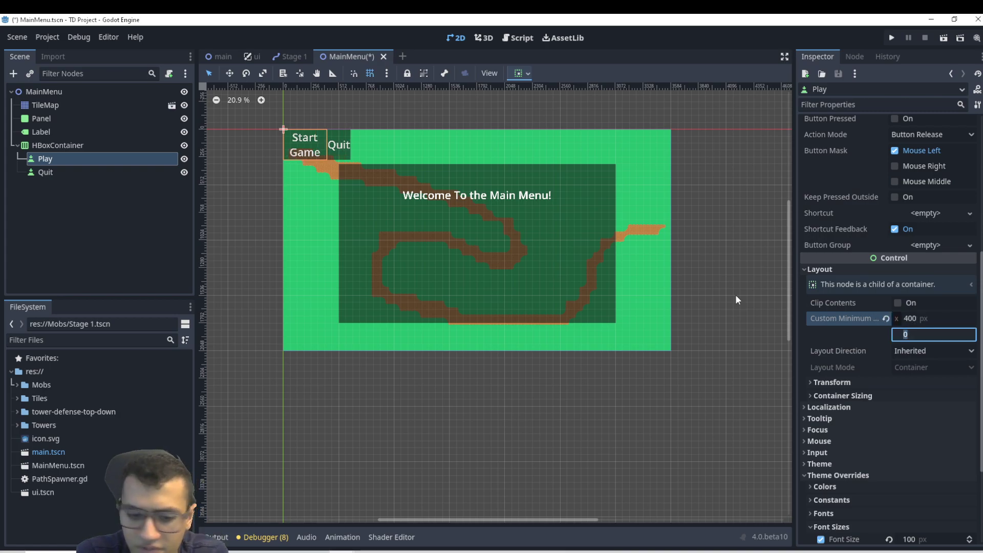
type("500")
key("Return")
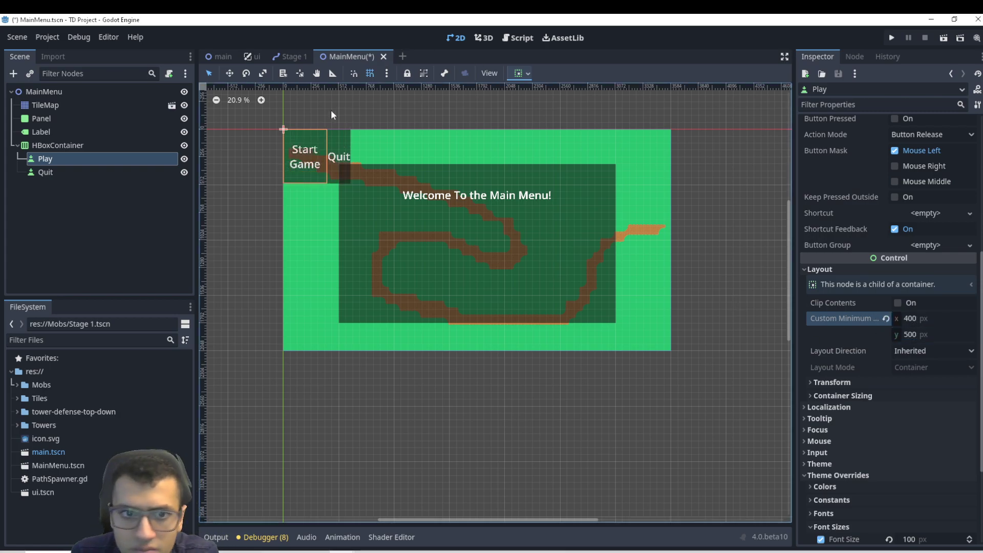
left_click_drag(923, 333, 862, 335)
left_click_drag(927, 336, 937, 336)
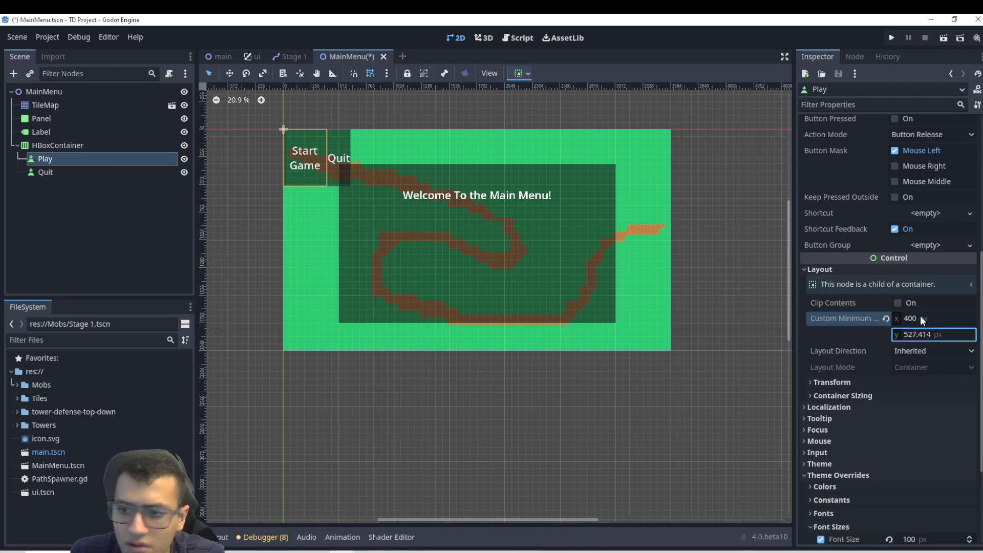
key("ctrl+z")
left_click(937, 335)
type("400")
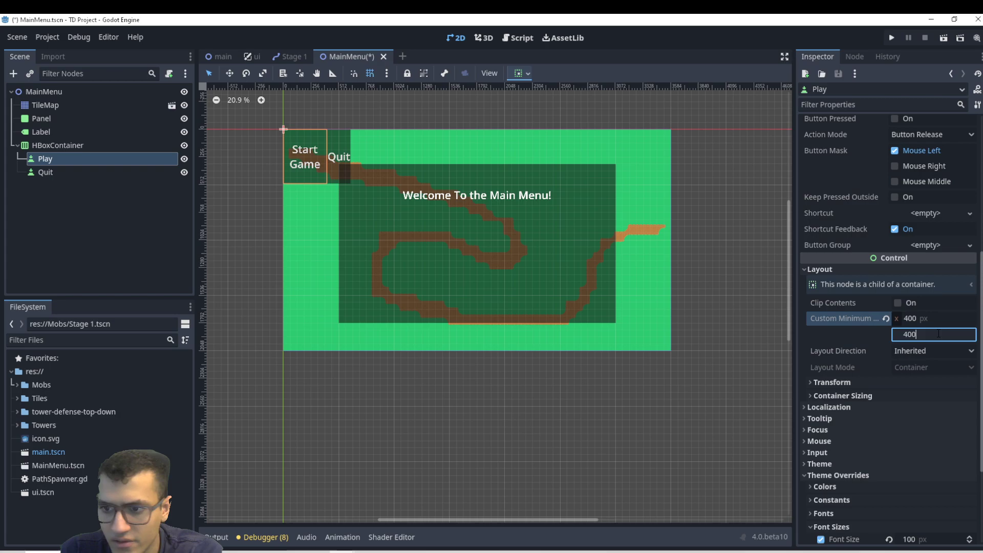
left_click(935, 318)
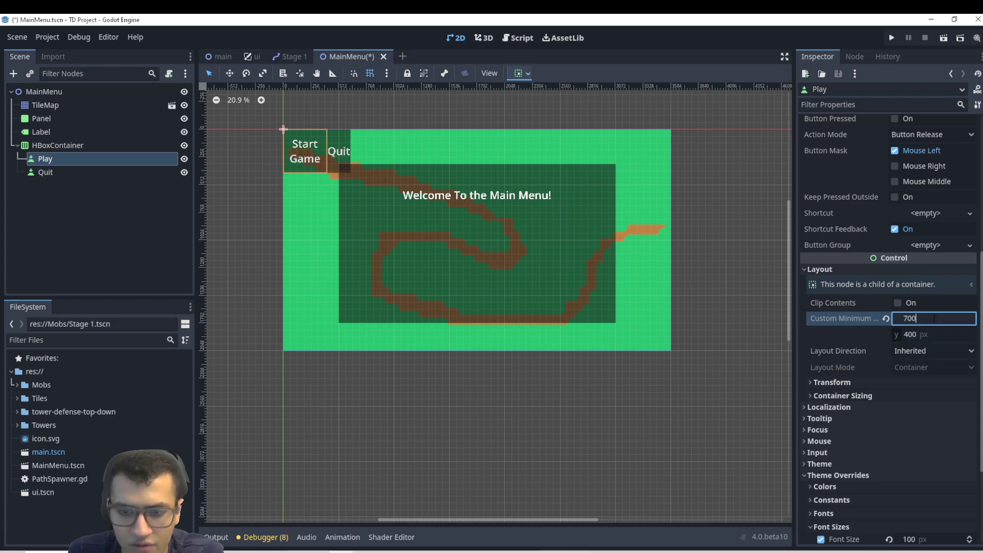
type("700")
key("Return")
- Give the Quit button a custom minimum size of 700 x 400 px as well
left_click(97, 170)
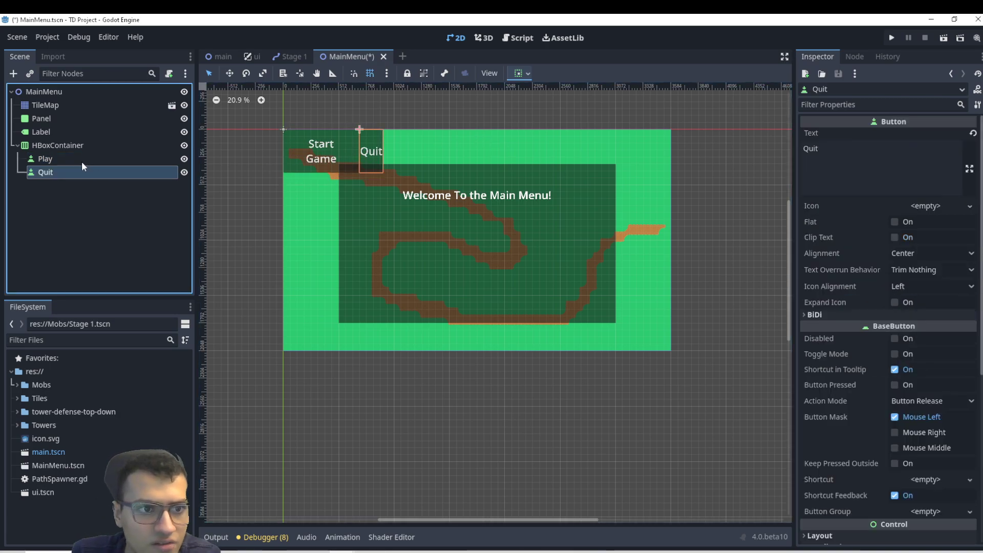
scroll(847, 348, "down", 5)
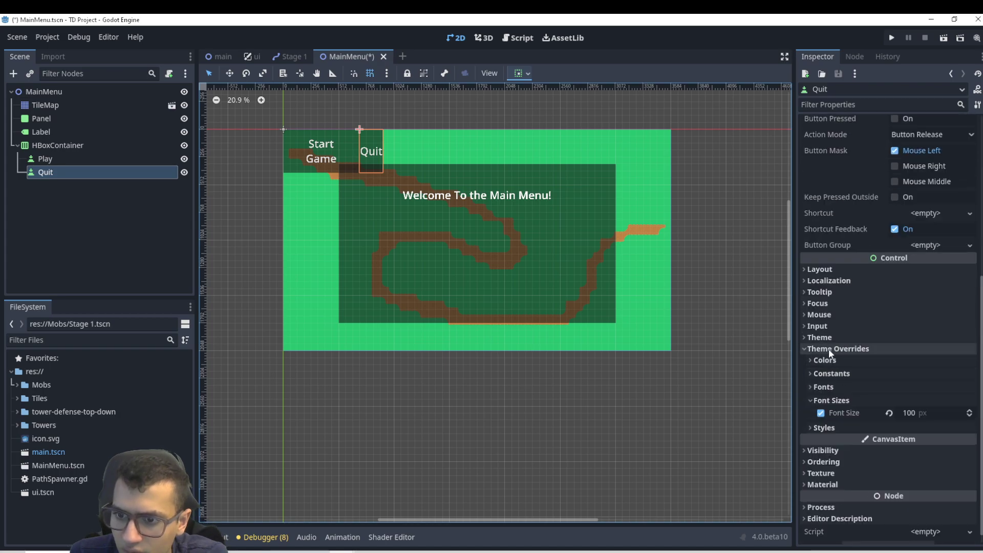
left_click(853, 270)
left_click(904, 332)
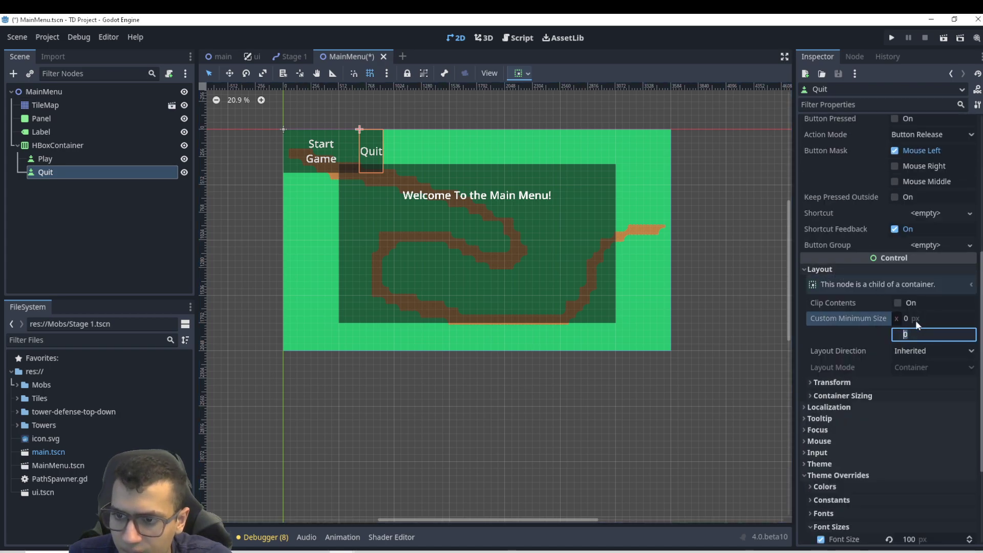
type("400")
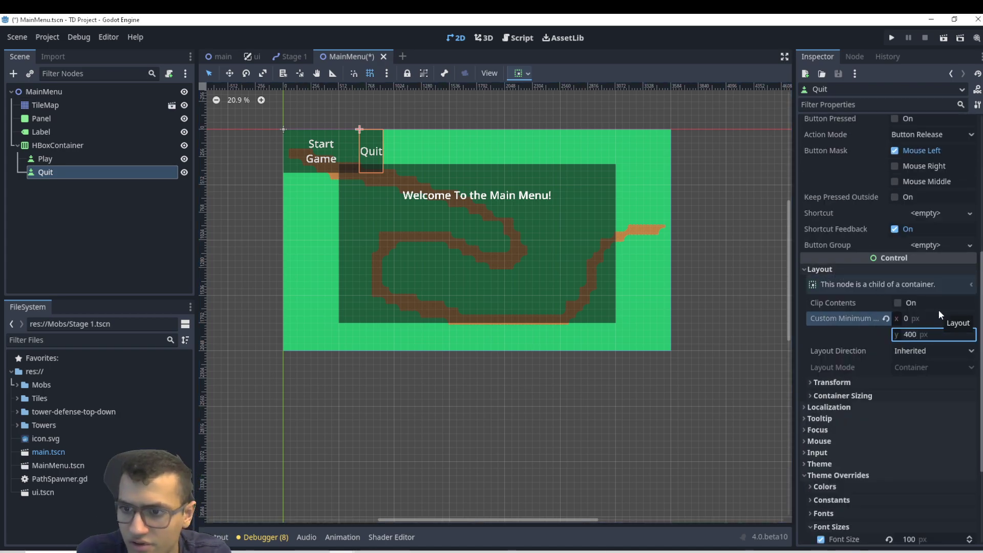
key("Return")
left_click(919, 322)
type("4")
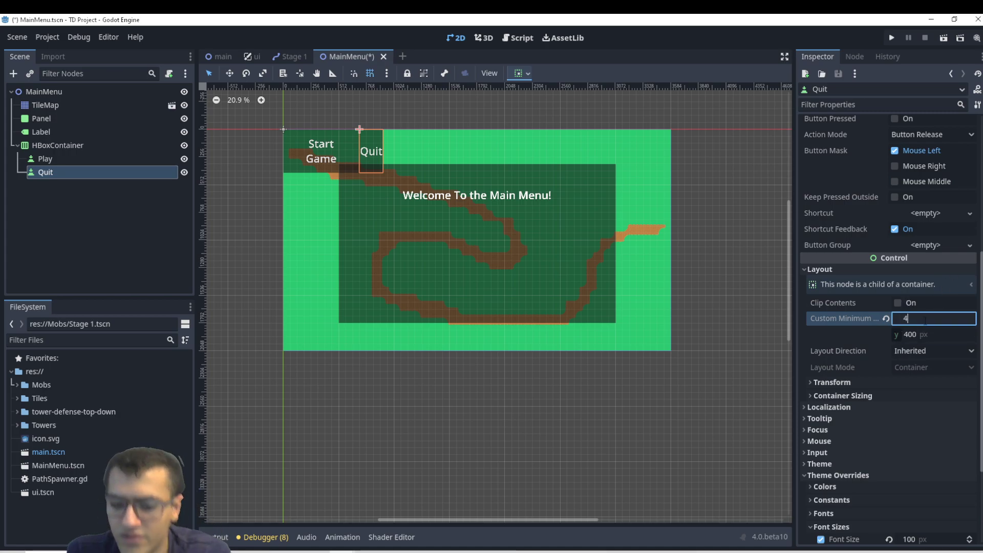
type("00")
key("Return")
left_click(933, 318)
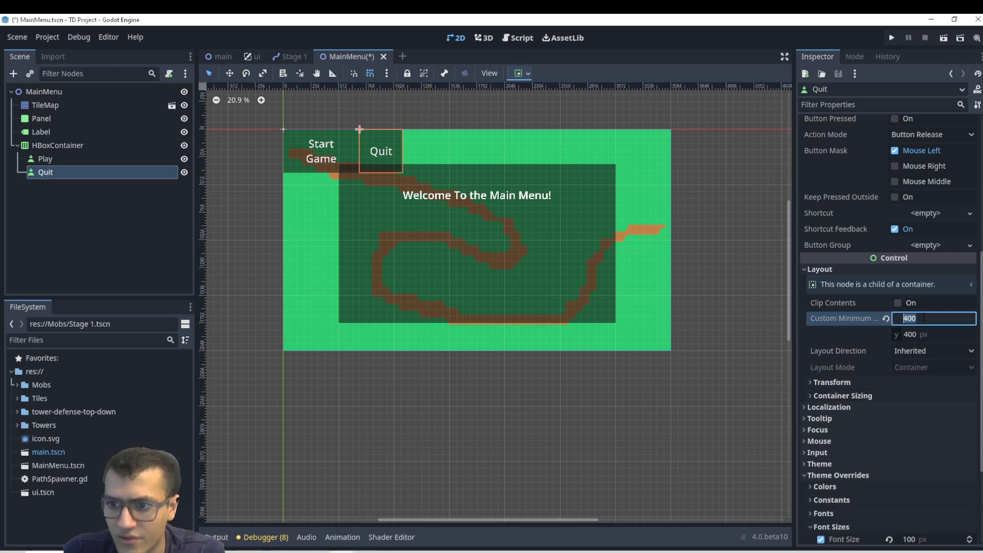
type("700")
key("Return")
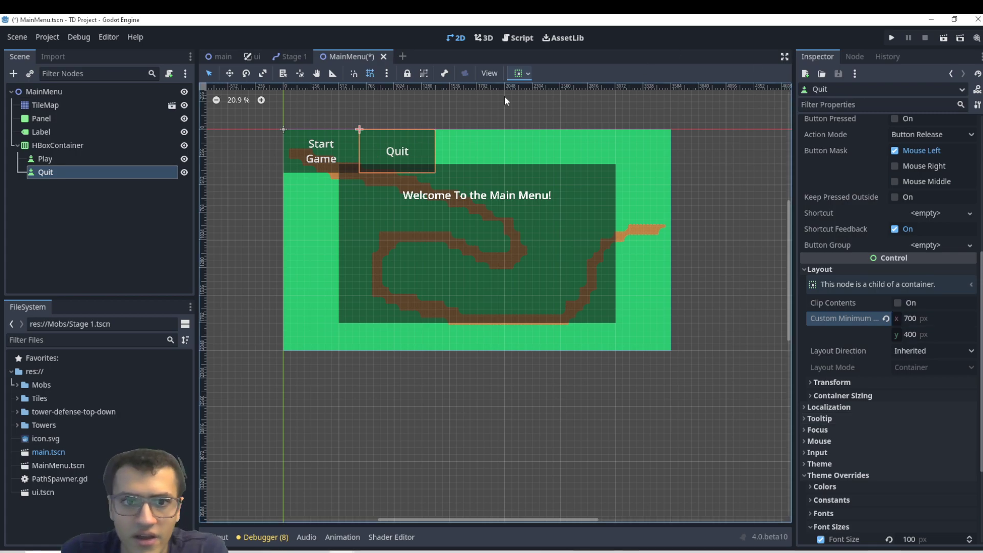
left_click(62, 146)
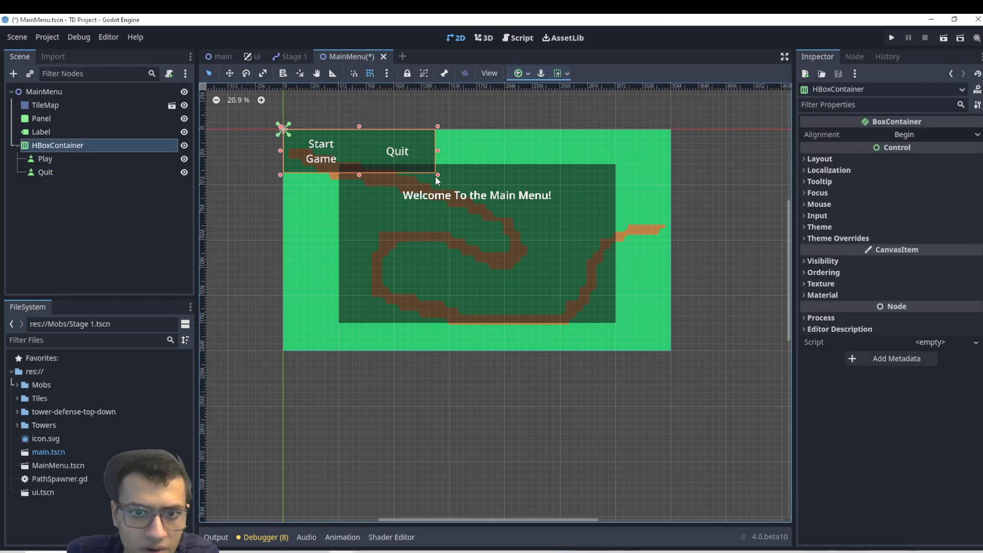
- Resize the HBoxContainer into the panel's lower middle and centre-align its buttons
left_click_drag(438, 175, 624, 304)
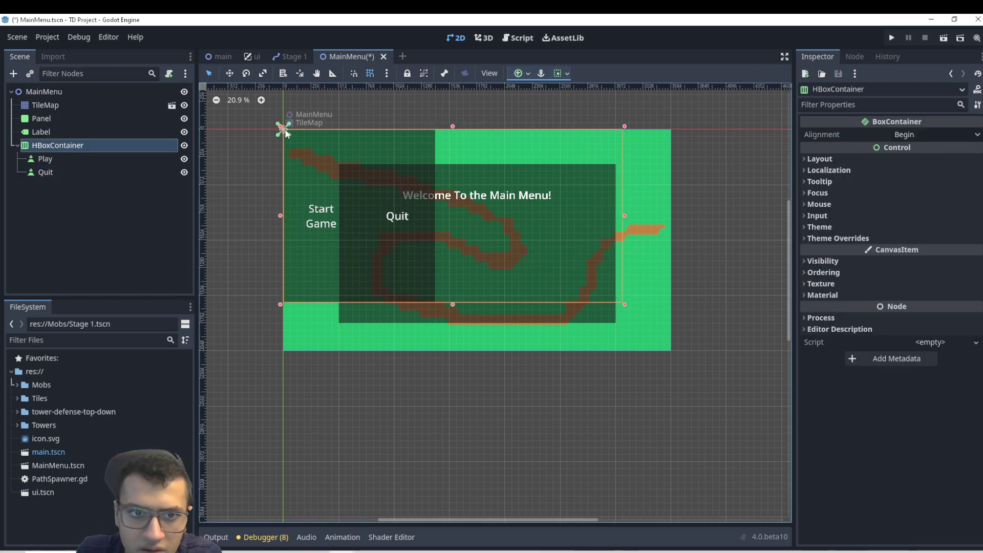
left_click_drag(285, 132, 333, 225)
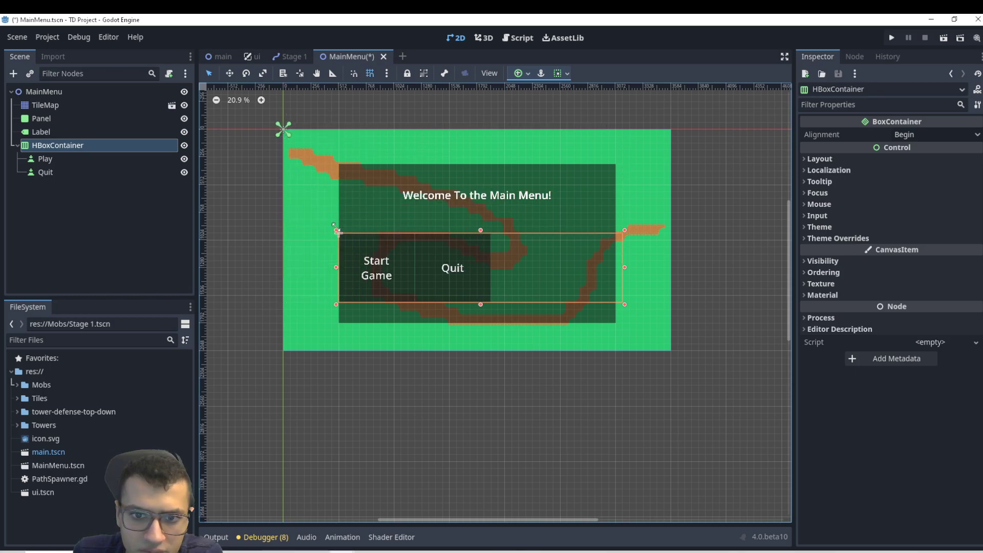
left_click(907, 135)
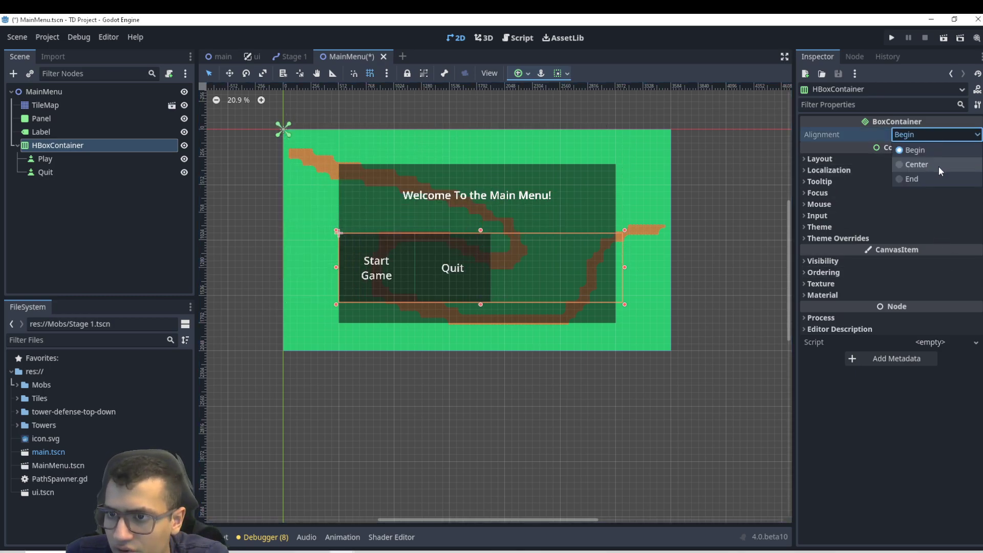
left_click(916, 164)
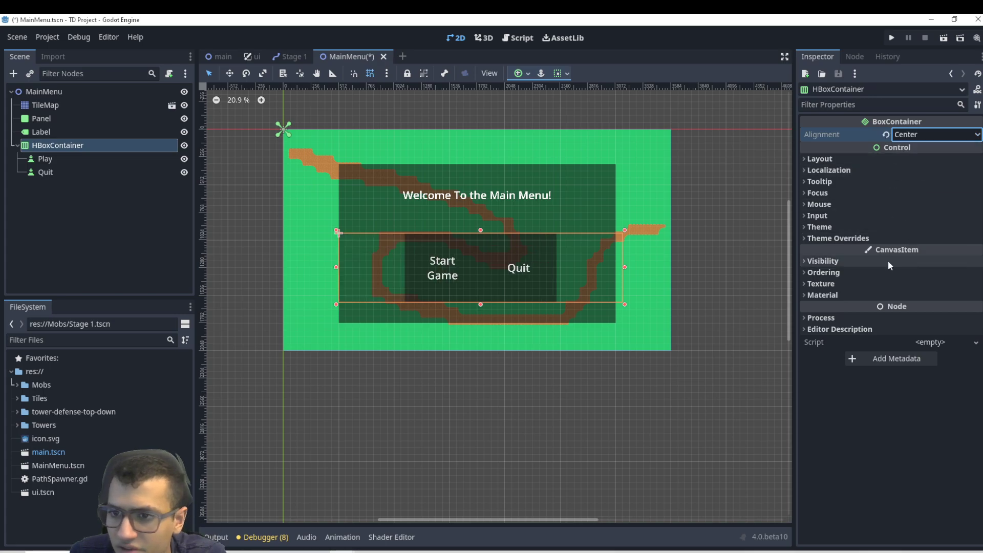
- Enable the container's Separation override and set it to 395 px
left_click(861, 241)
left_click(860, 249)
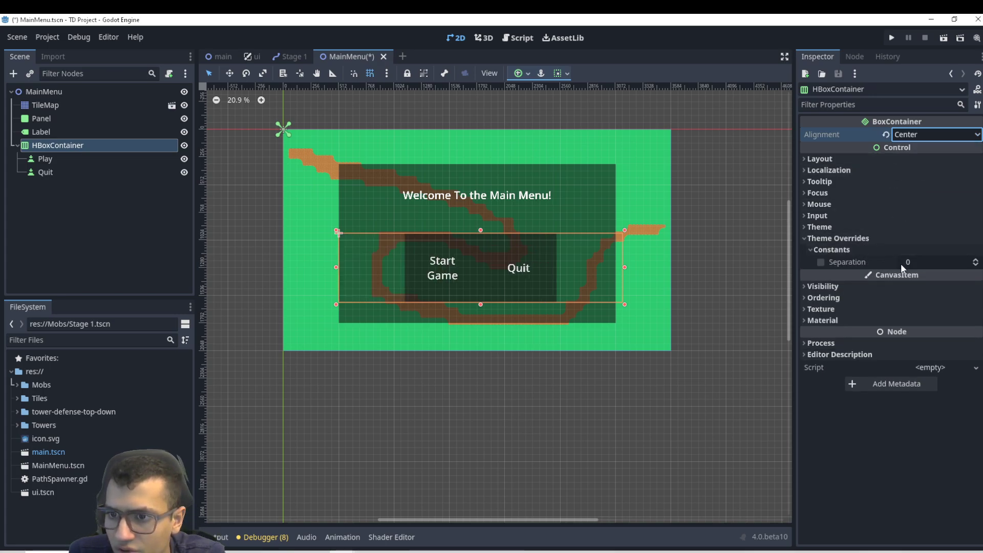
mouse_move(901, 263)
left_mouse_down()
mouse_move(942, 263)
mouse_move(916, 264)
left_mouse_up()
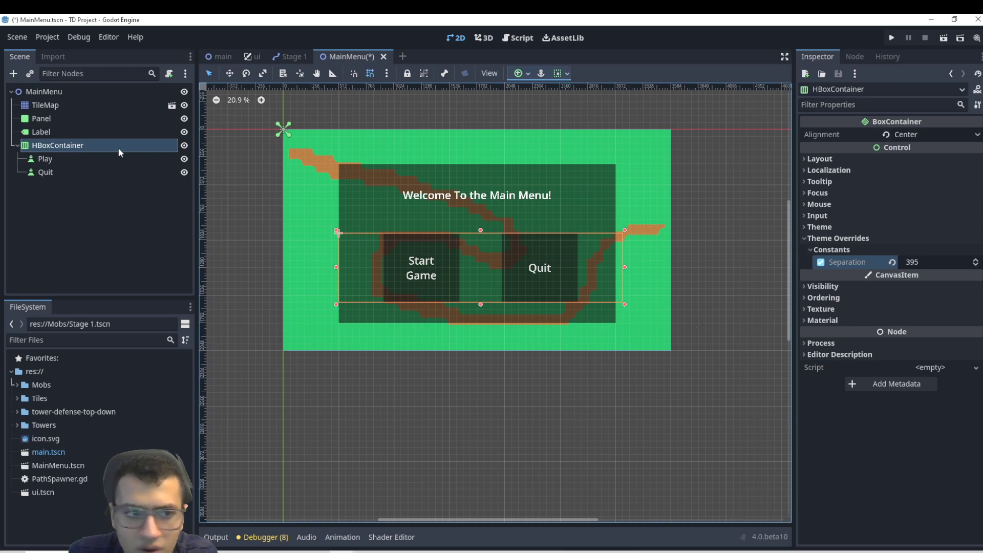
left_click(61, 159)
left_click(62, 172, "shift")
- Lower both buttons' minimum height to 20 and pull the HBoxContainer's bottom edge up
scroll(898, 329, "down", 4)
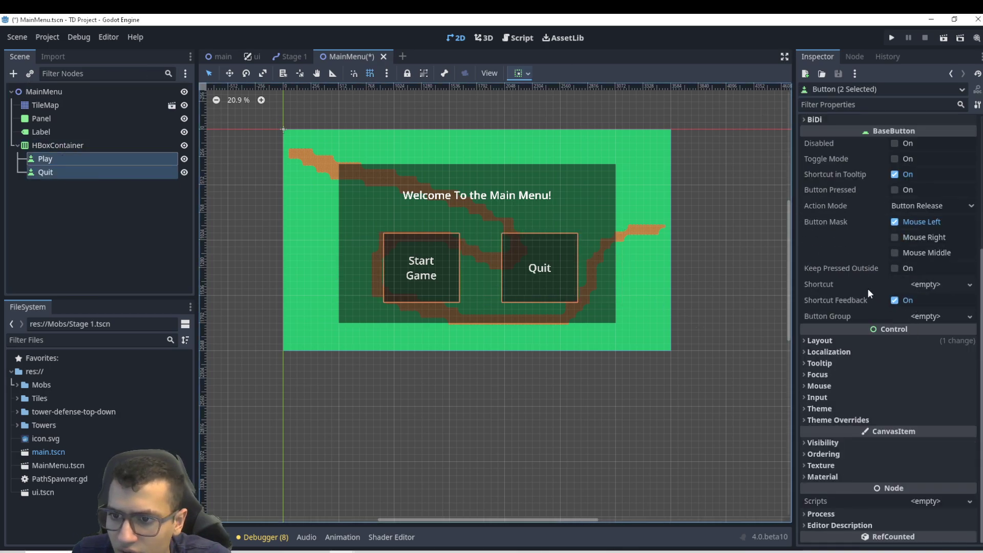
left_click(850, 342)
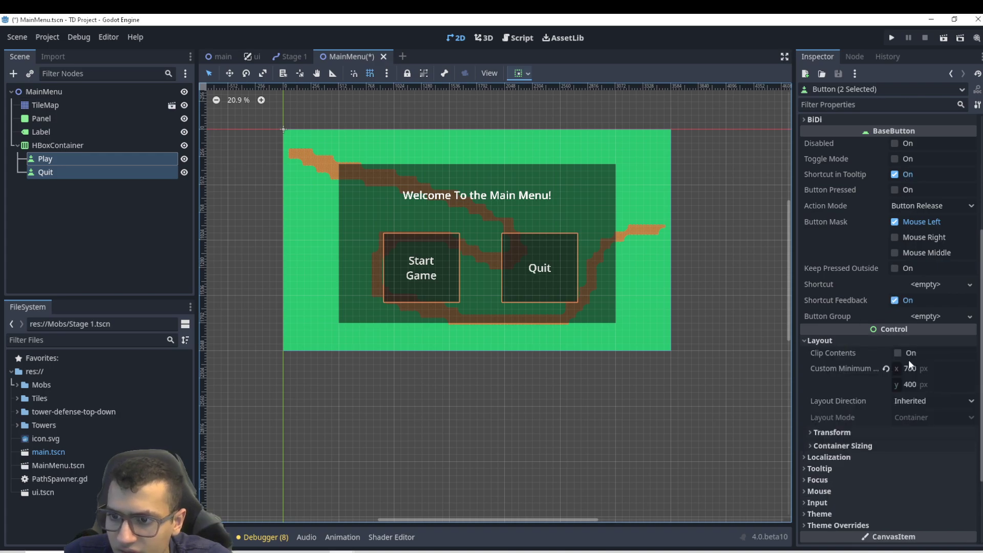
left_click_drag(928, 385, 876, 385)
left_click(941, 383)
type("20")
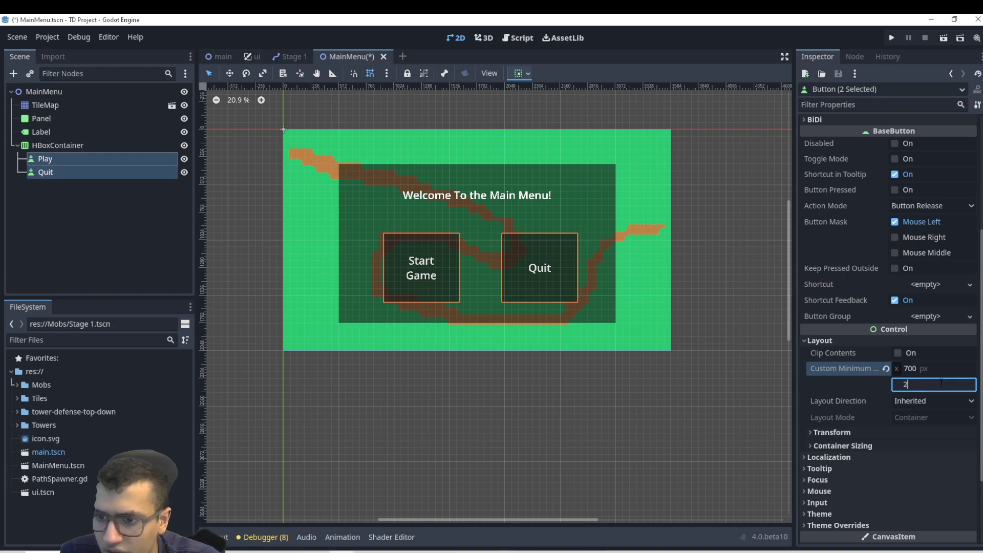
left_click(80, 217)
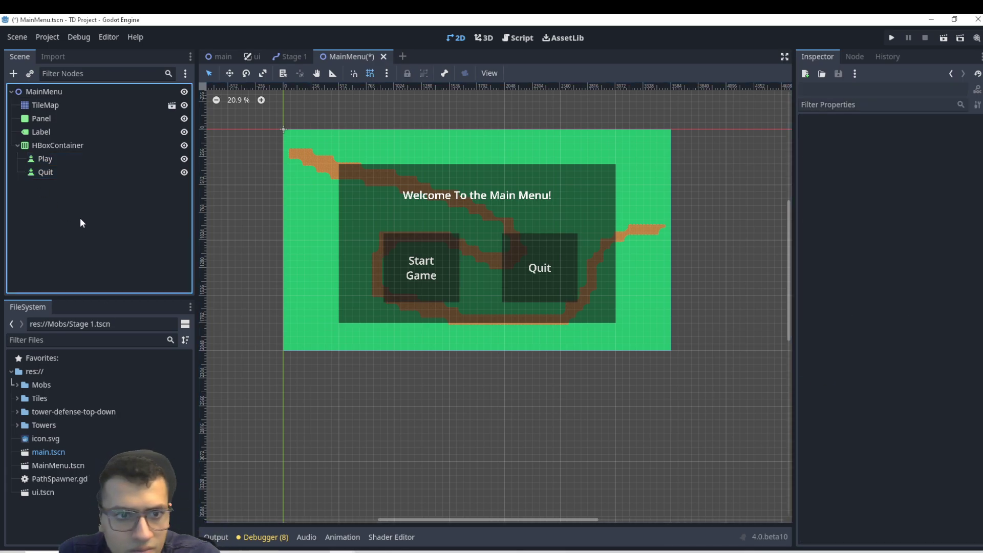
left_click(63, 145)
left_click_drag(480, 305, 498, 292)
- Test-run the project, set MainMenu.tscn as the main scene, and run it again
left_click(891, 38)
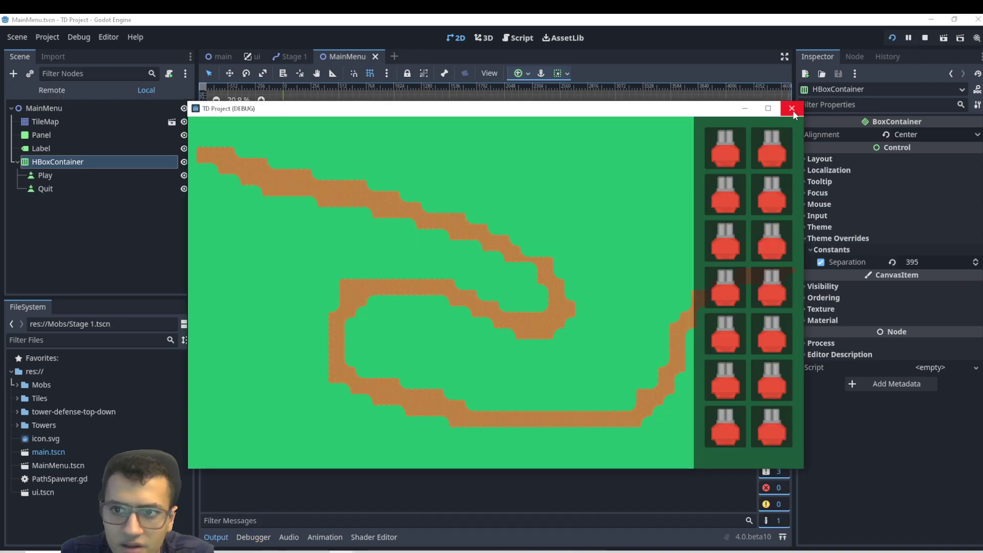
left_click(792, 108)
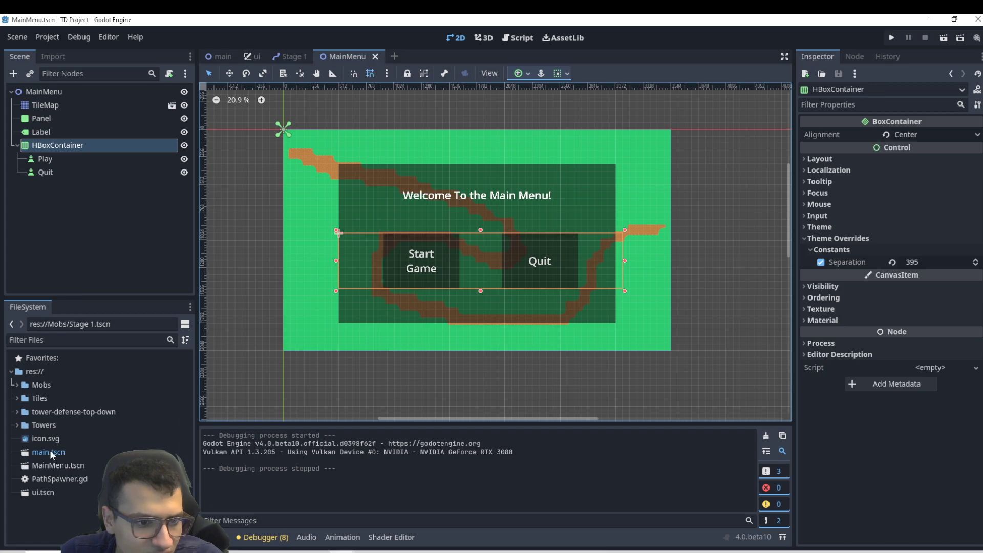
right_click(62, 467)
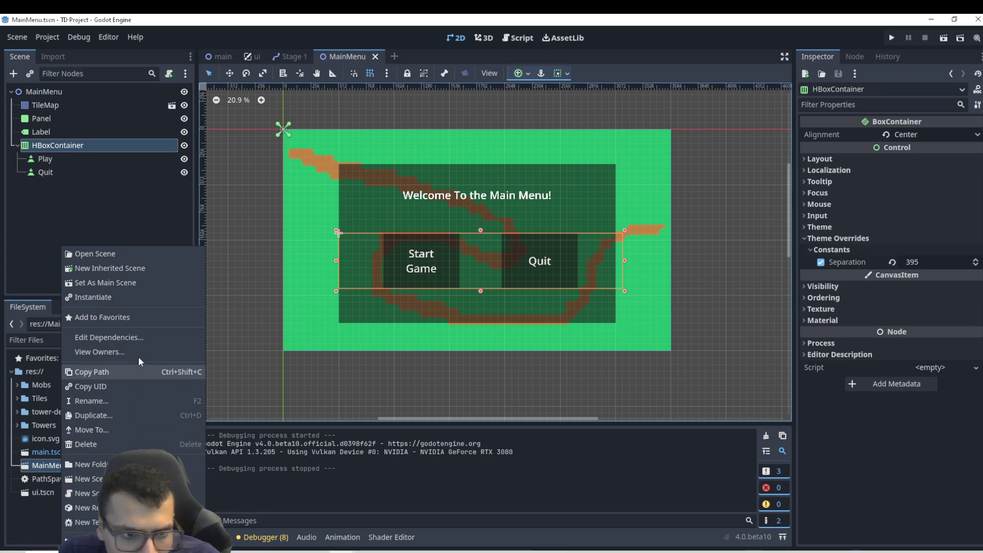
left_click(138, 282)
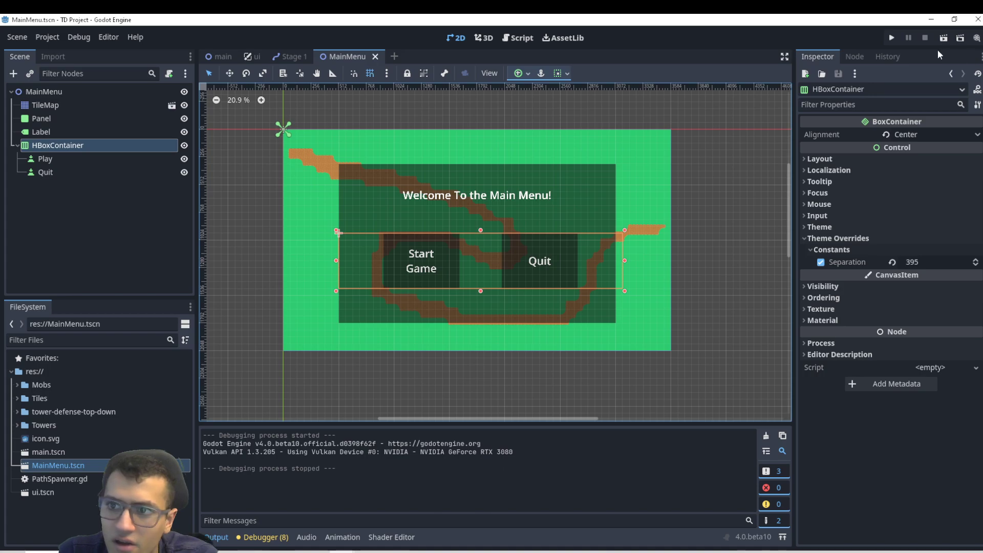
left_click(891, 38)
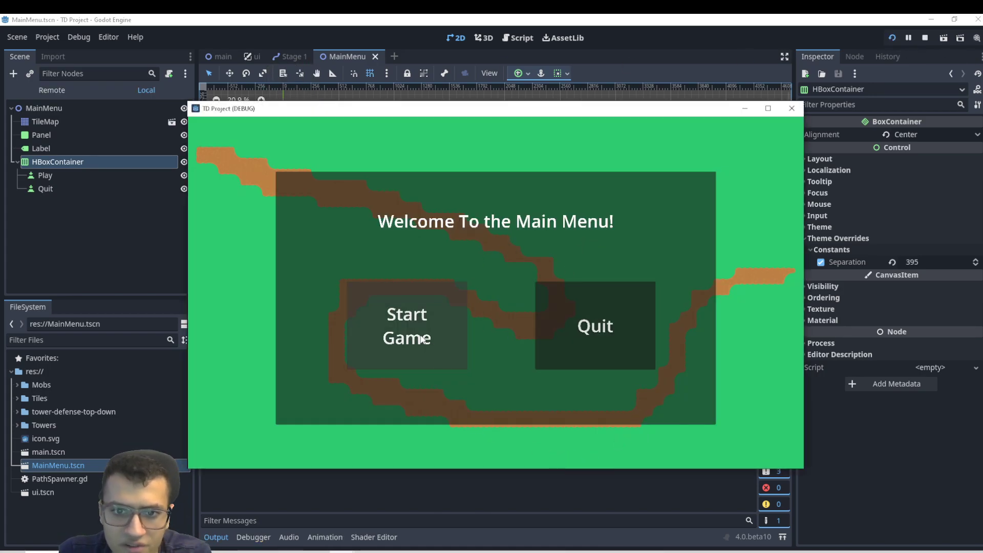
- Close the running game and attach a built-in script to the Play button
left_click(460, 340)
left_click(609, 31)
left_click(97, 187)
left_click(106, 175)
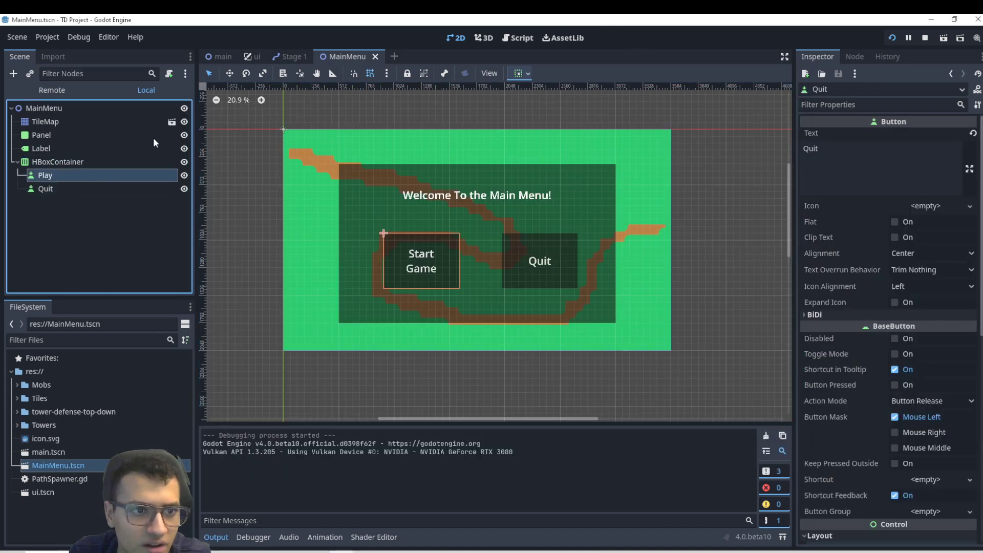
left_click(148, 189, "ctrl")
left_click(142, 177)
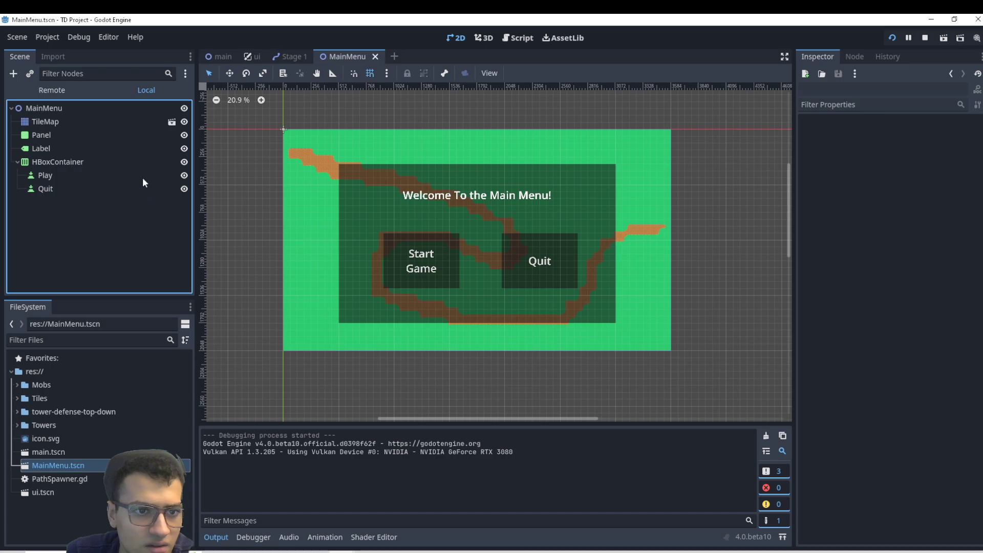
left_click(169, 73)
left_click(439, 276)
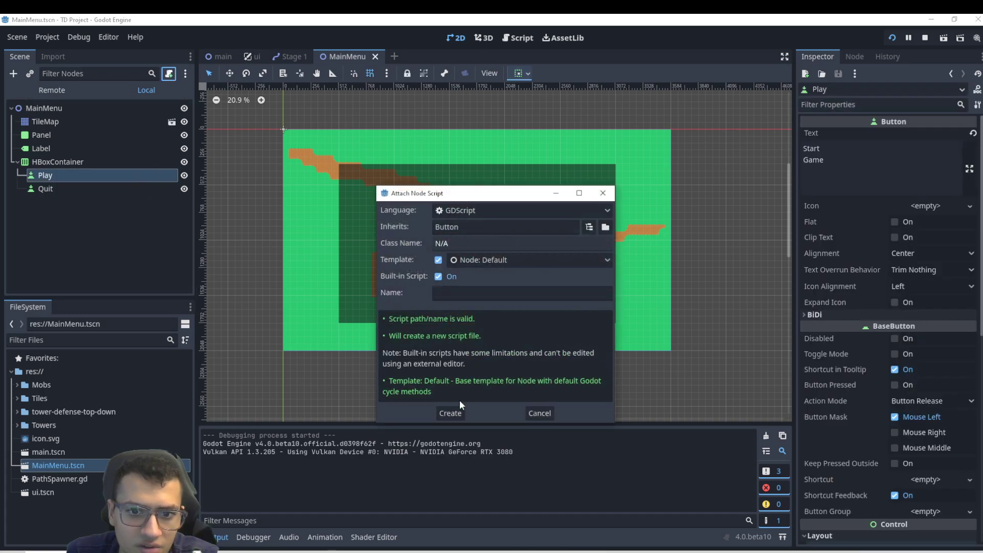
left_click(450, 413)
- Attach a built-in script to the Quit button too
left_click(131, 187)
left_click(169, 73)
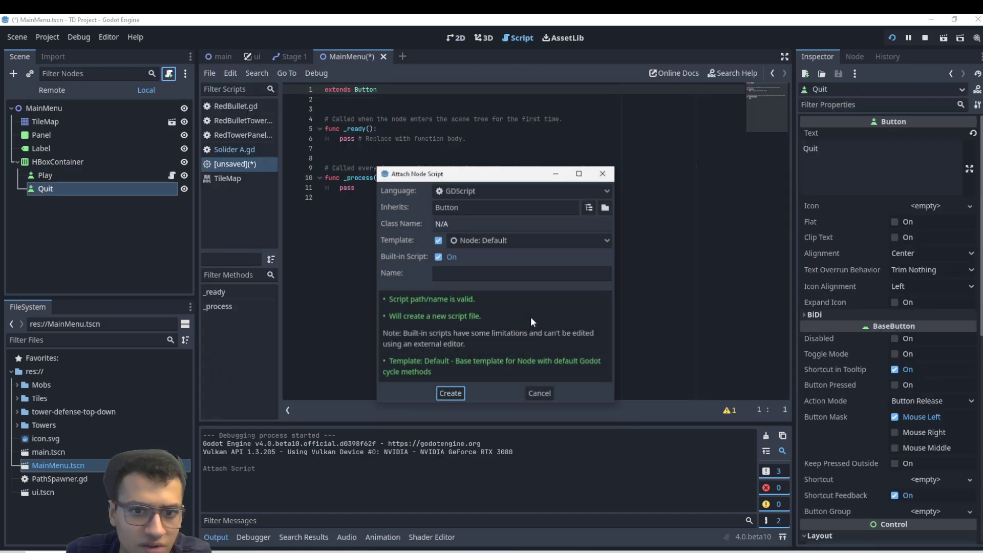
left_click(450, 394)
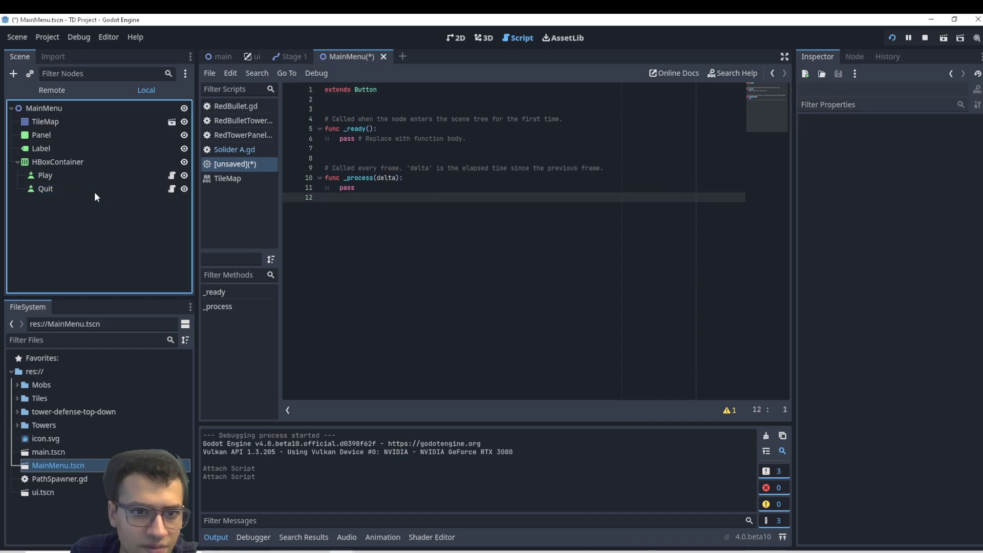
left_click(94, 191)
- Save the scene and connect the Quit button's pressed signal to its own script
key("ctrl+s")
left_click(450, 38)
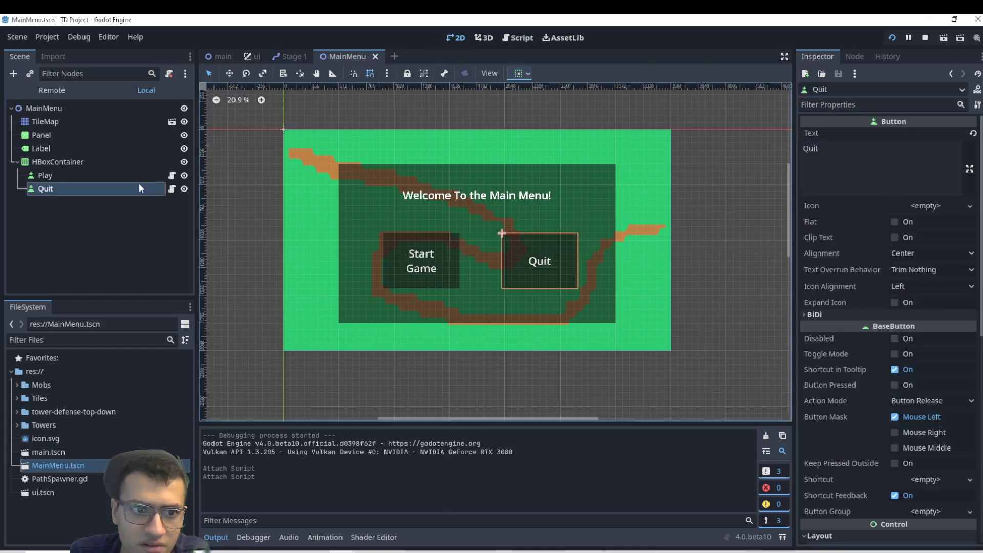
left_click(854, 56)
double_click(850, 148)
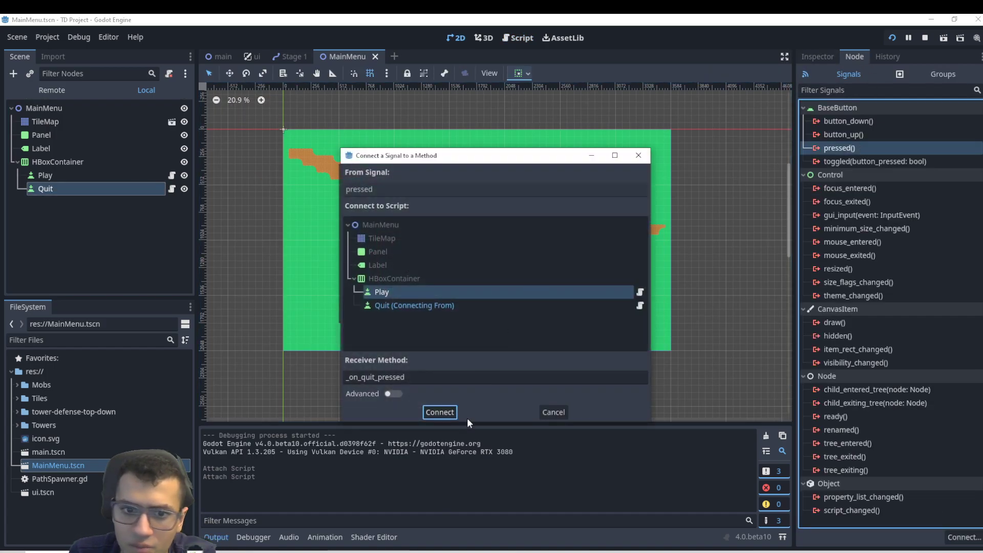
left_click(443, 307)
left_click(444, 412)
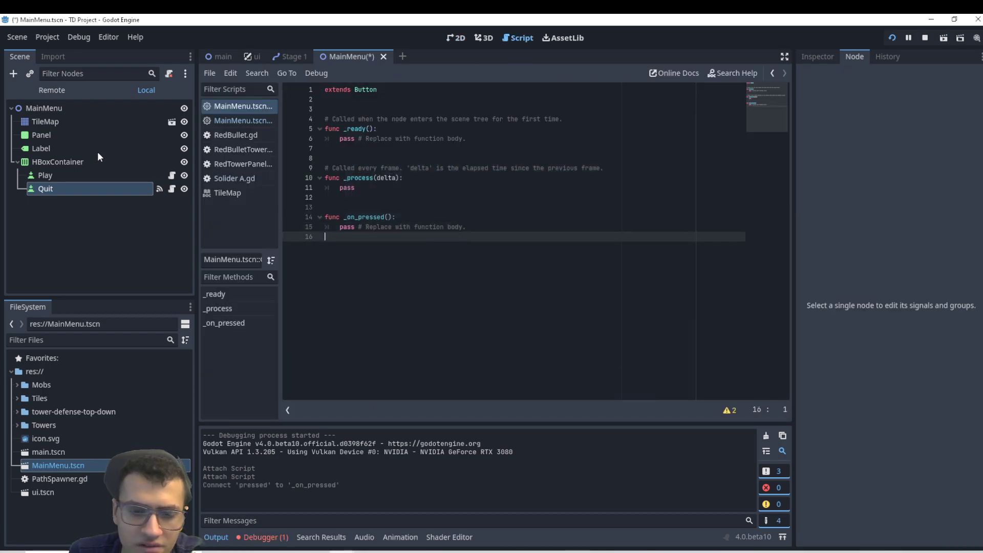
- Connect the Play button's pressed signal to an _on_pressed function in its script
left_click(87, 164)
left_click(84, 179)
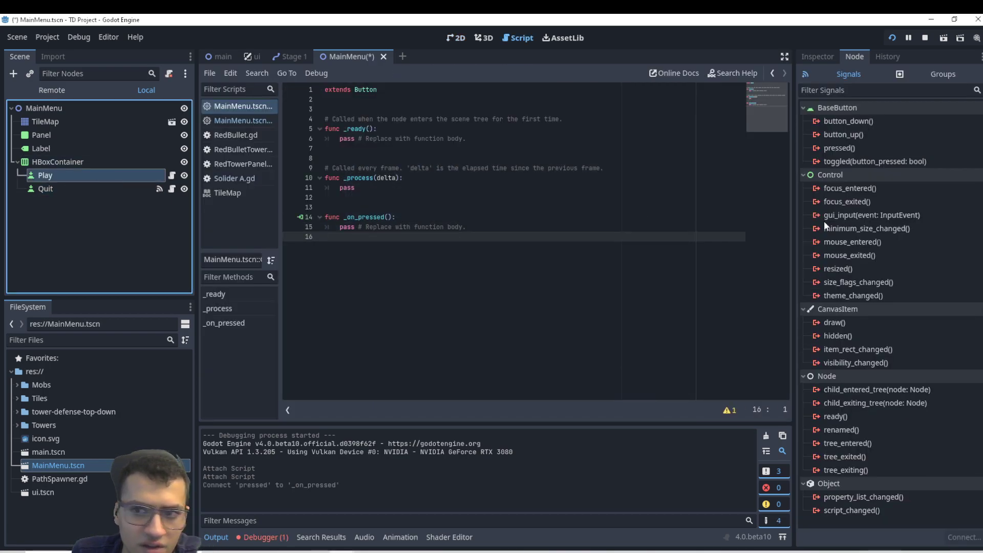
double_click(845, 148)
left_click(440, 411)
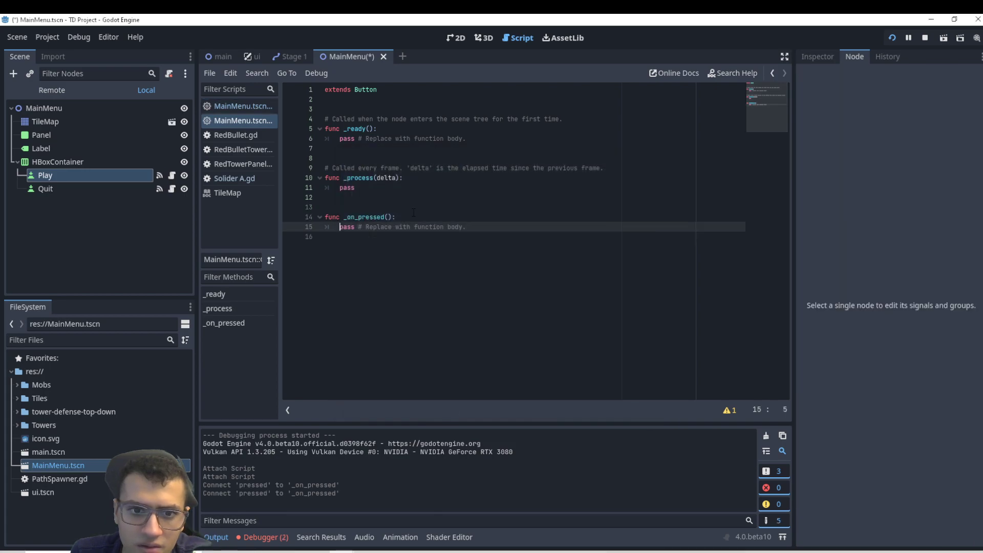
left_click(385, 208)
- Delete the unused _ready and _process stubs, save, and review both buttons' pressed connections
left_click_drag(384, 207, 325, 108)
key("BackSpace")
key("Down")
key("Down")
key("Down")
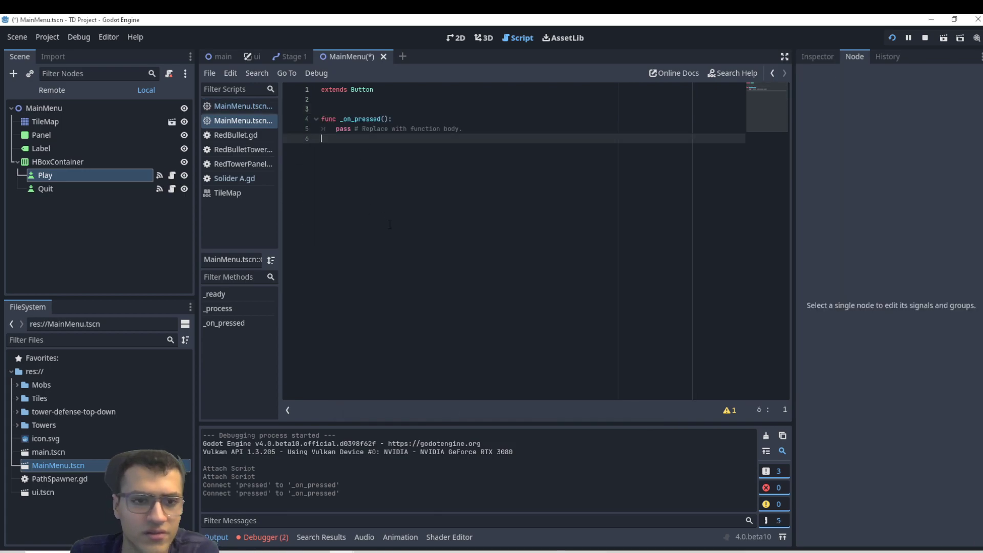
key("ctrl+s")
left_click(115, 187)
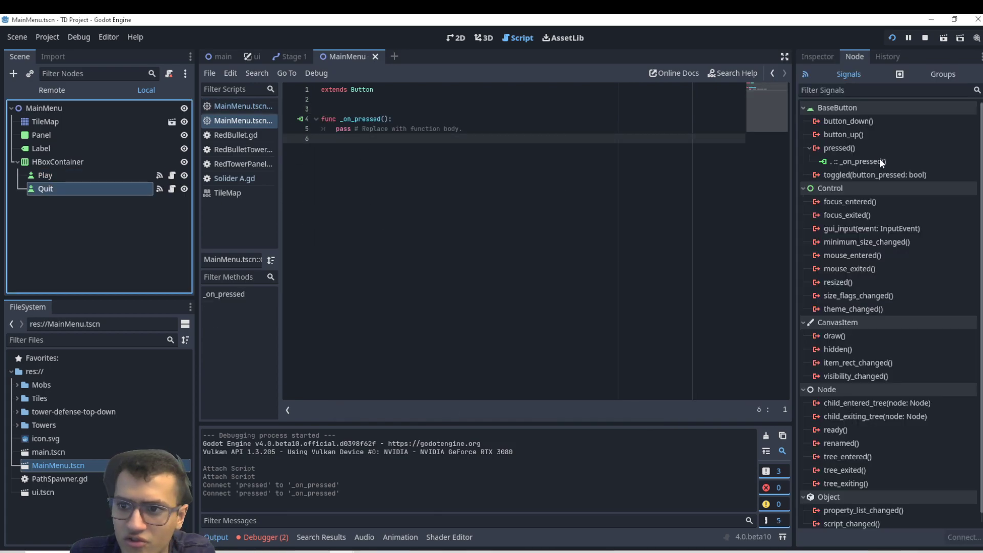
left_click(881, 161)
left_click(121, 174)
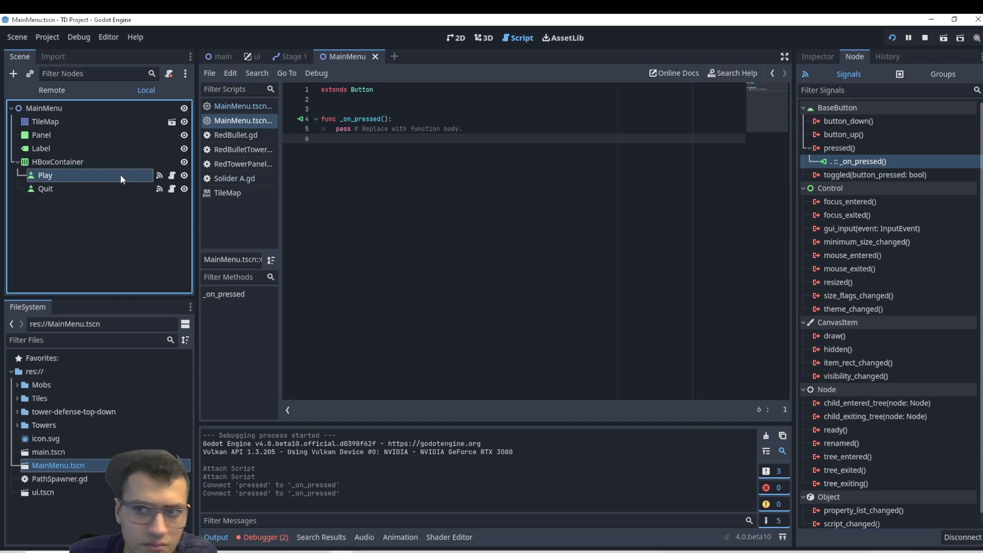
left_click(465, 40)
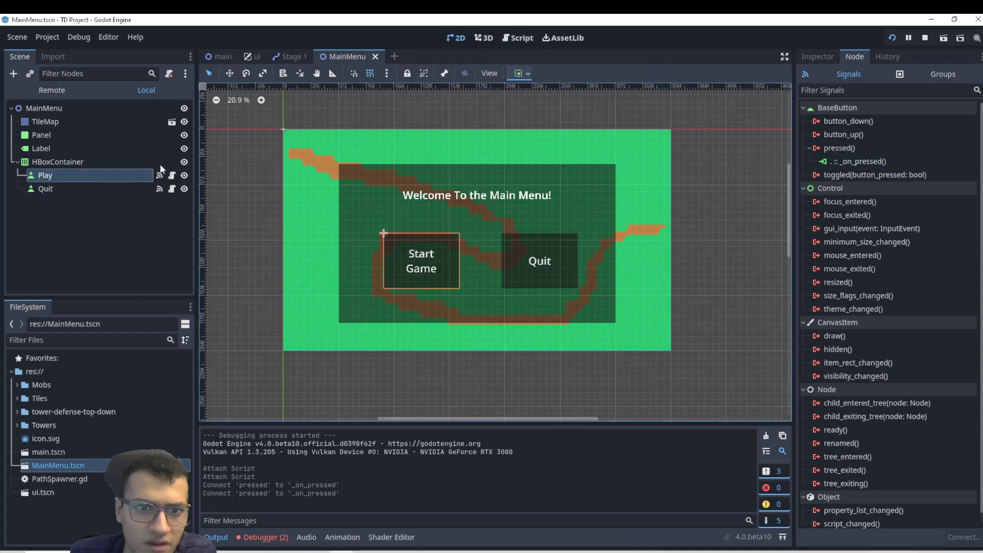
- Open the Quit button's built-in script and delete its _ready and _process stubs
key("ctrl+s")
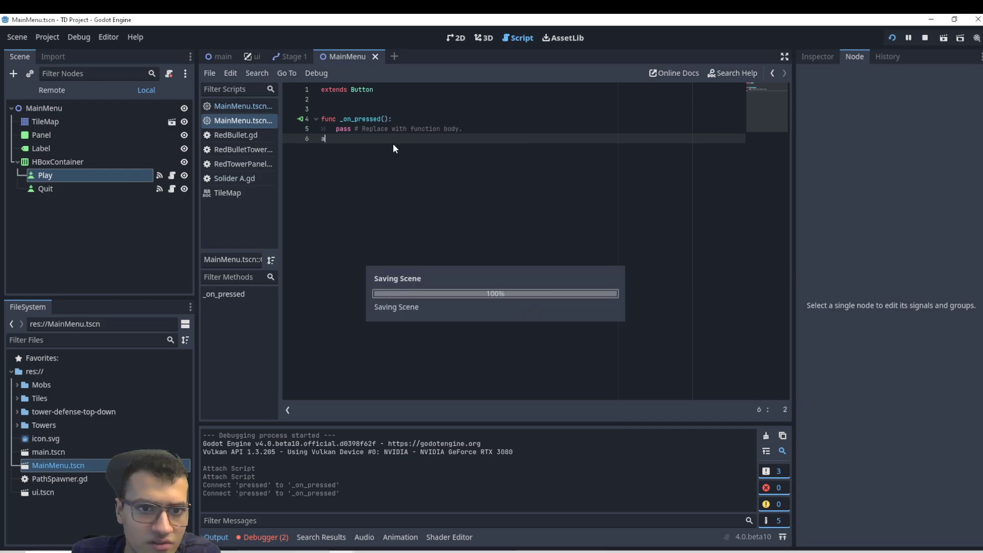
left_click(243, 149)
left_click(172, 188)
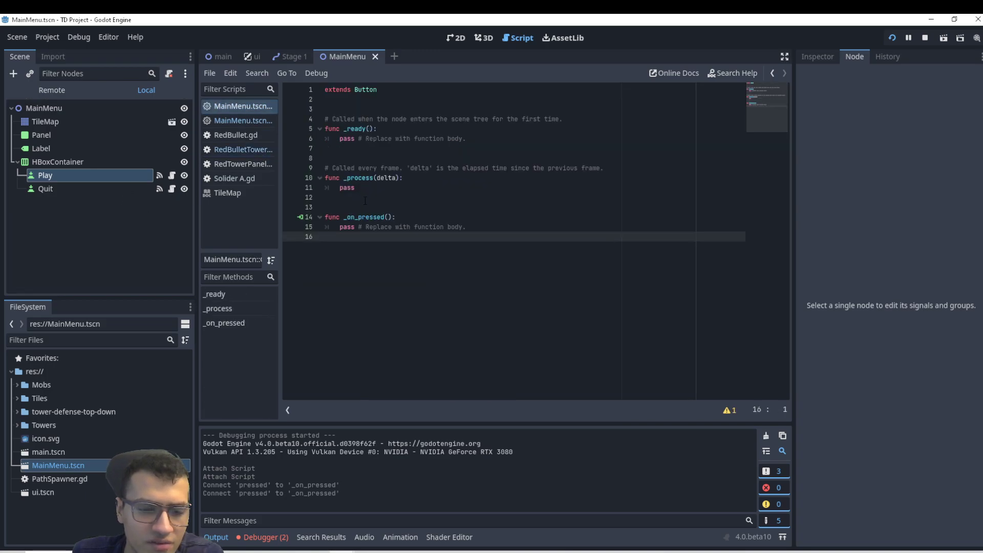
left_click_drag(333, 207, 294, 120)
key("BackSpace")
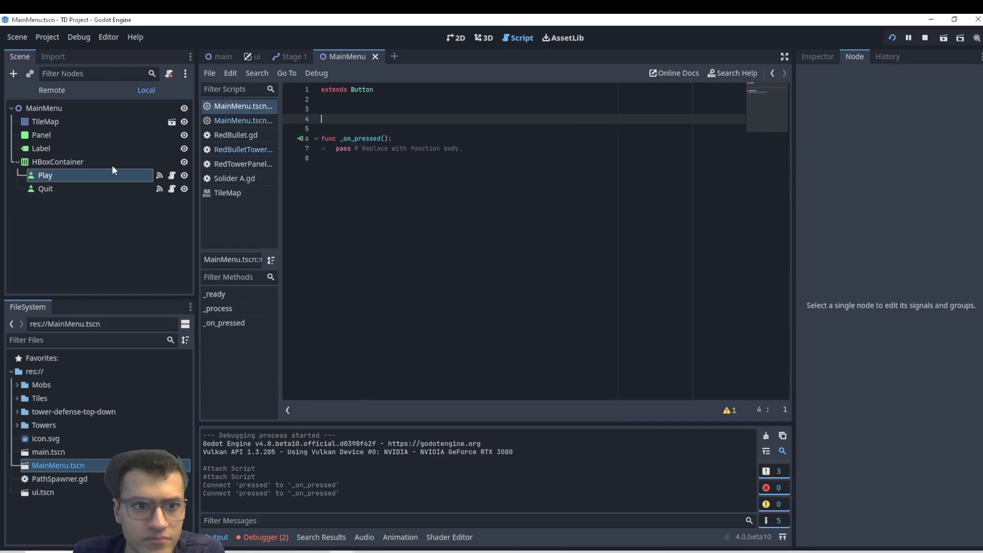
- Replace the pass line in Quit's _on_pressed with get_tree().quit() and save
left_click(110, 174)
left_click(172, 189)
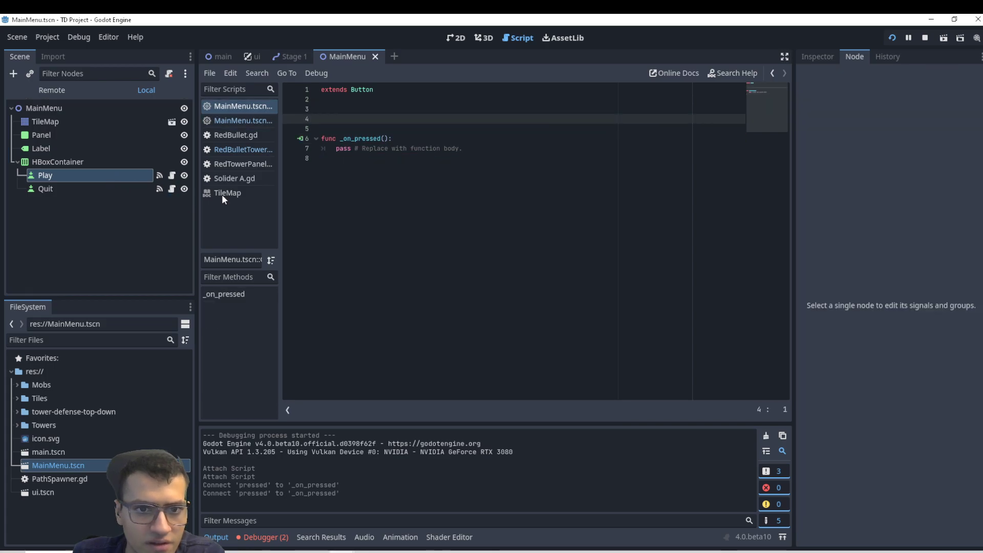
left_click_drag(336, 148, 425, 210)
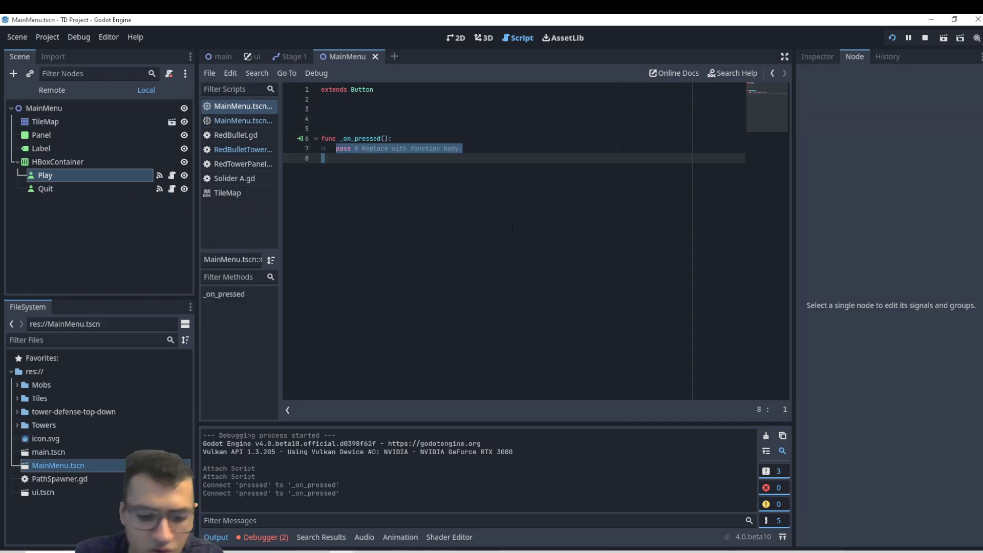
type("get_tr")
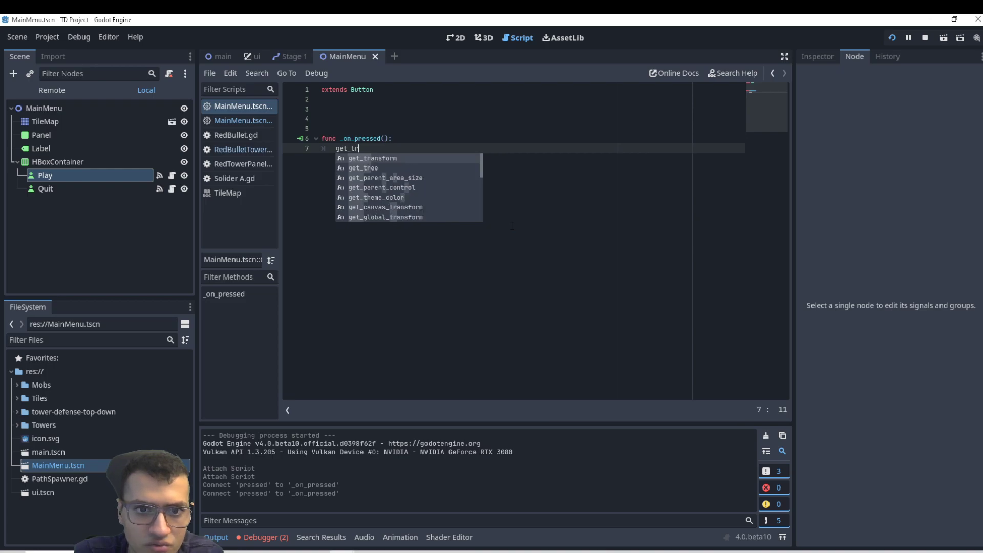
type("e")
key("Return")
type(".qu")
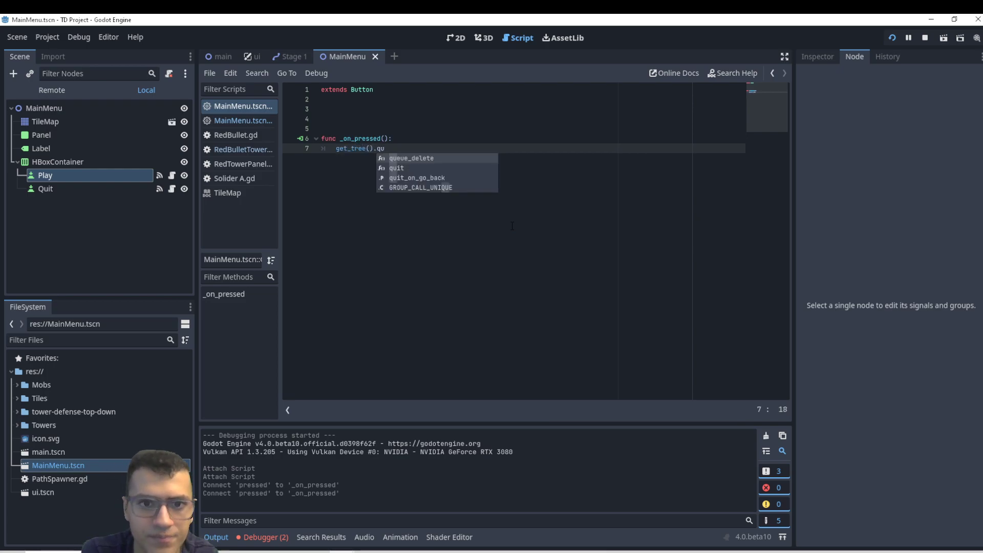
key("Down")
key("Return")
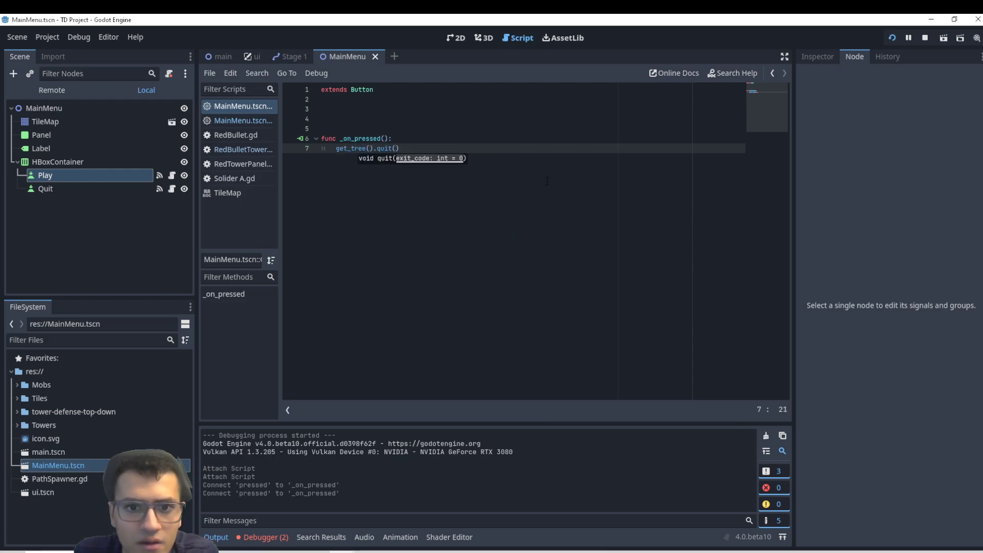
key("ctrl+s")
- Replace Play's pass line with get_tree().change_scene_to_file("res://main.tscn") and run the project
left_click(172, 175)
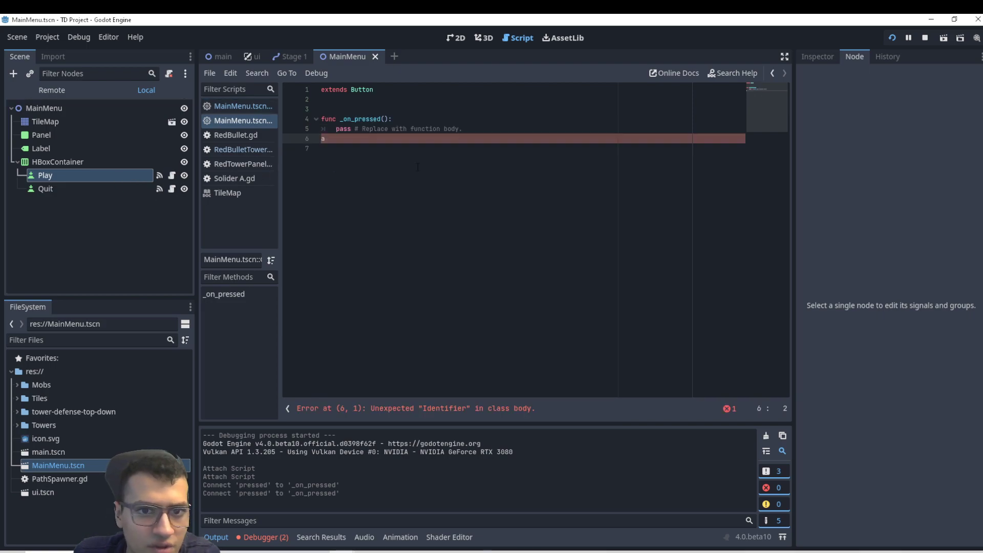
left_click_drag(417, 167, 336, 128)
type("get_t")
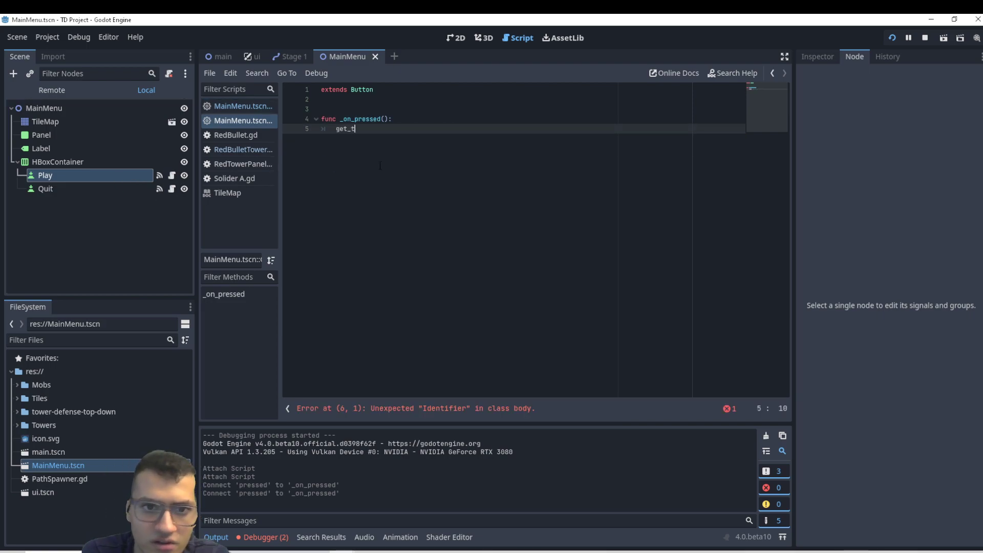
type("ree().")
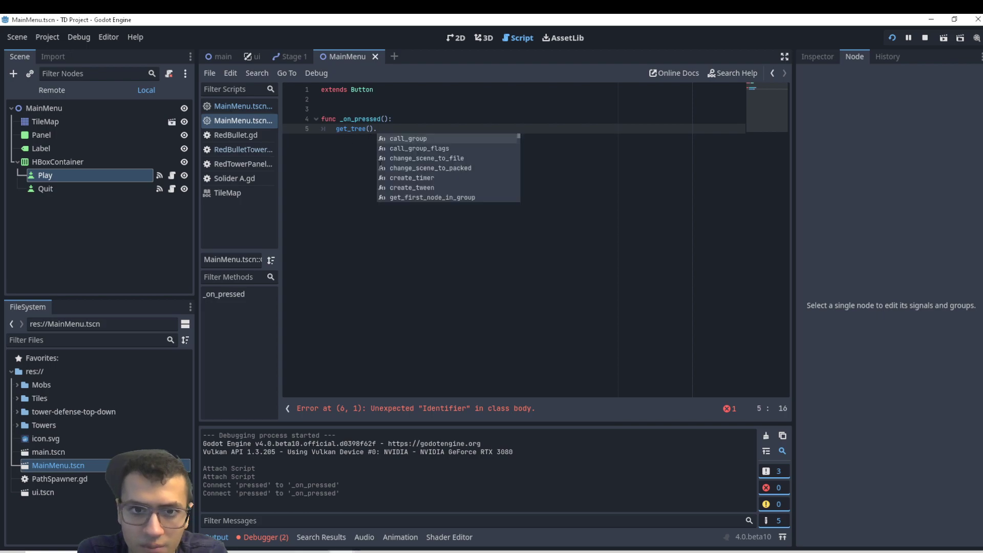
type("change")
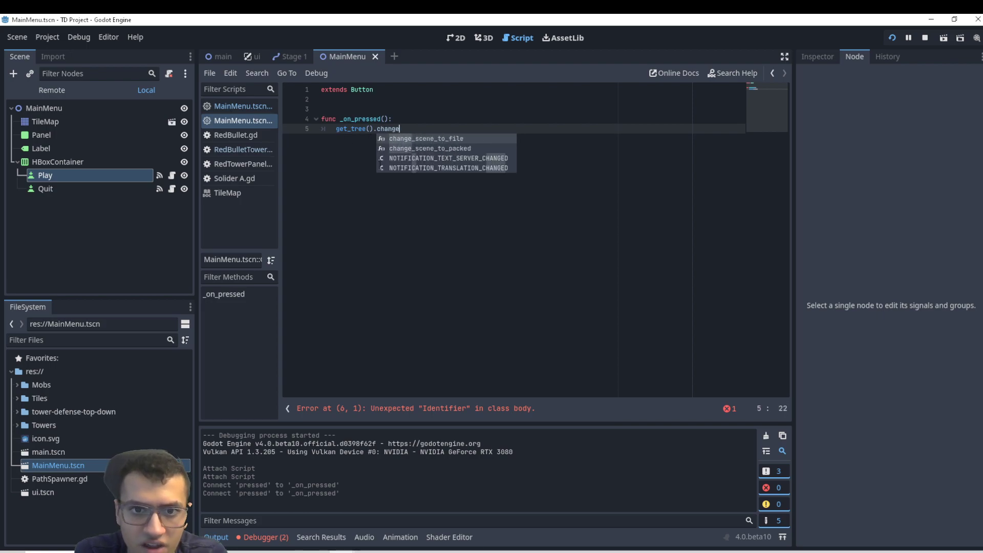
key("Return")
key("Down")
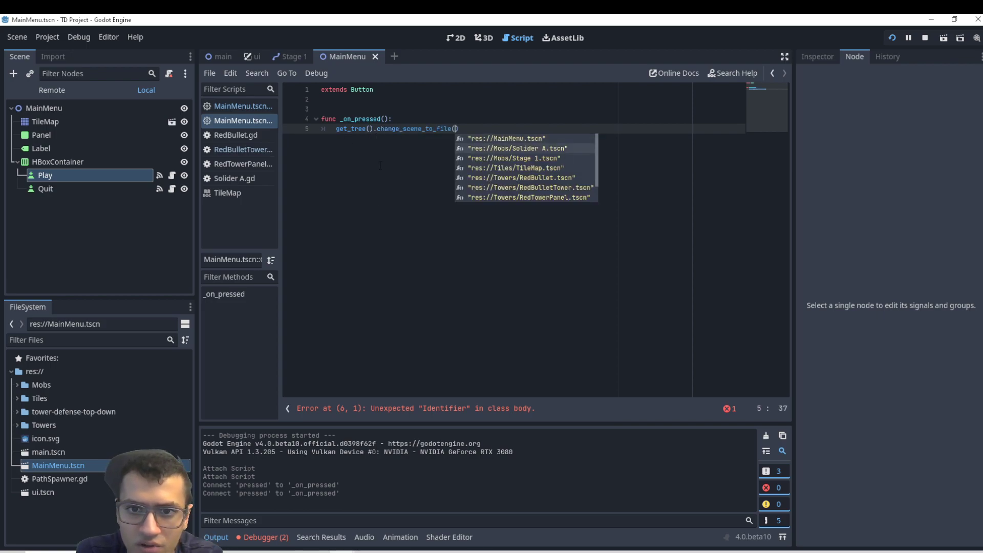
key("Down")
key("Down")
key("Down")
key("Down")
key("Down")
key("Down")
key("Down")
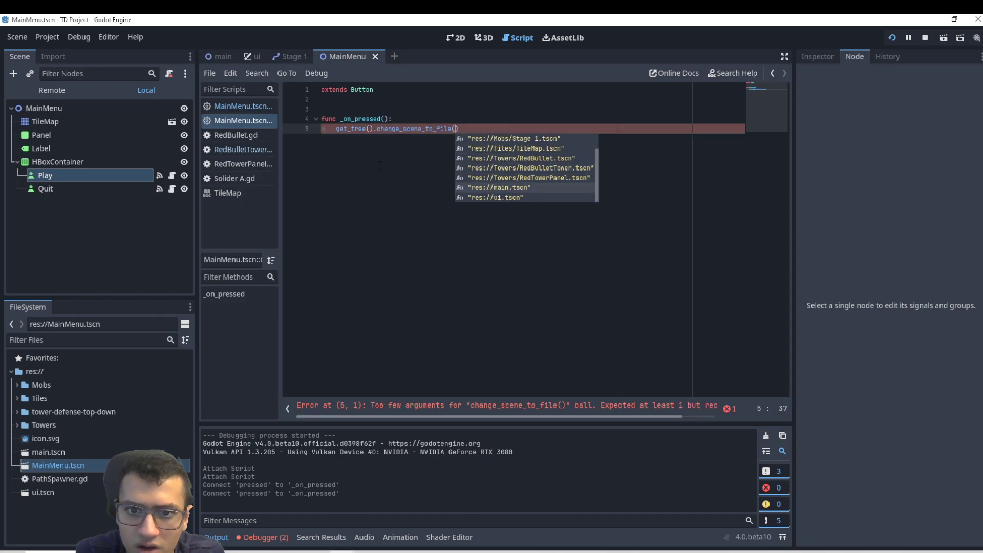
key("Return")
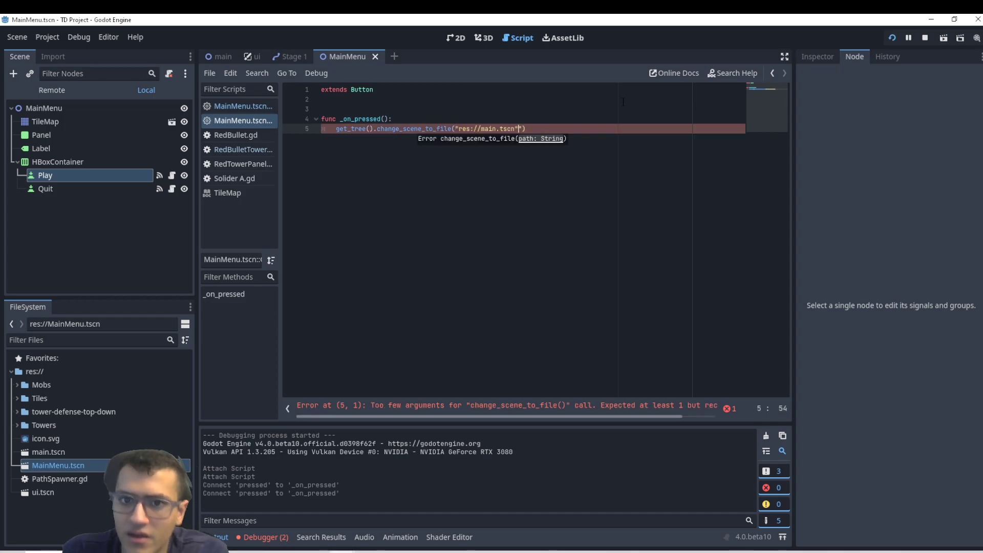
left_click(892, 38)
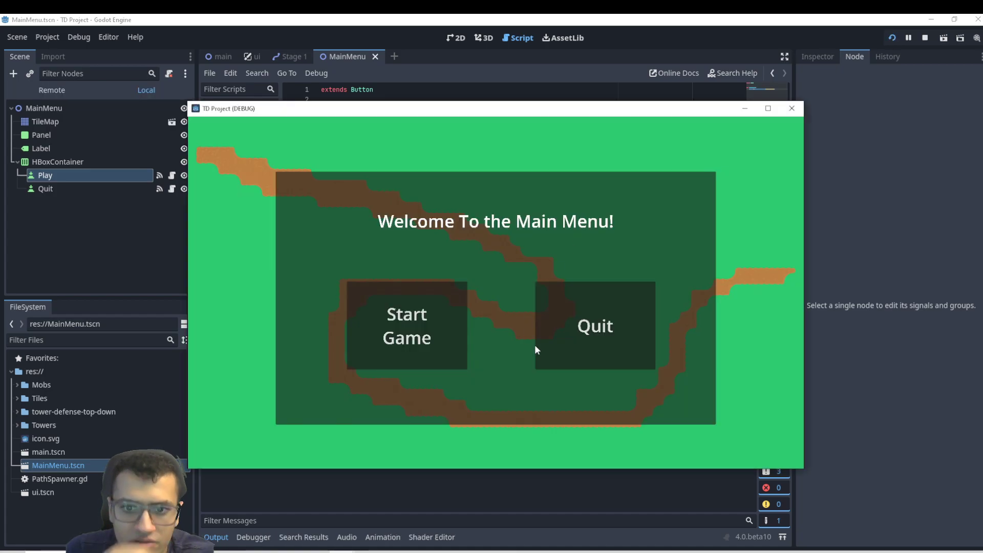
- Rerun the game, press Start Game, place a tower on the path bend, then close it
left_click(537, 345)
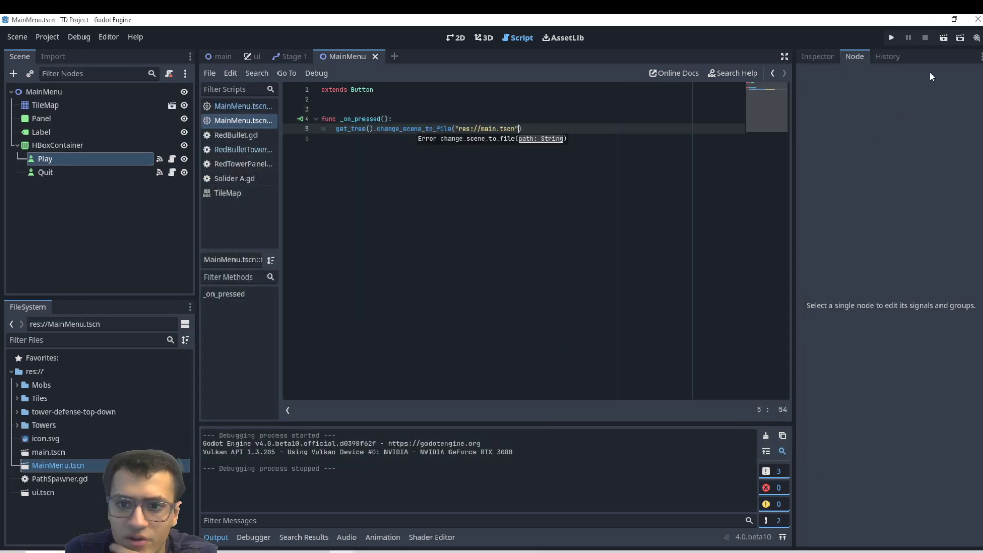
left_click(889, 41)
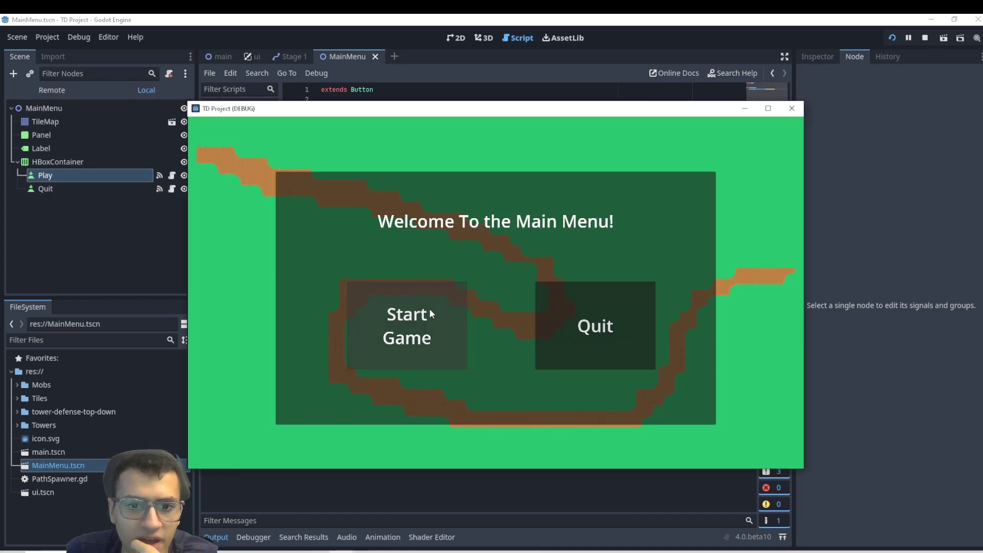
left_click(430, 309)
left_click_drag(717, 154, 517, 295)
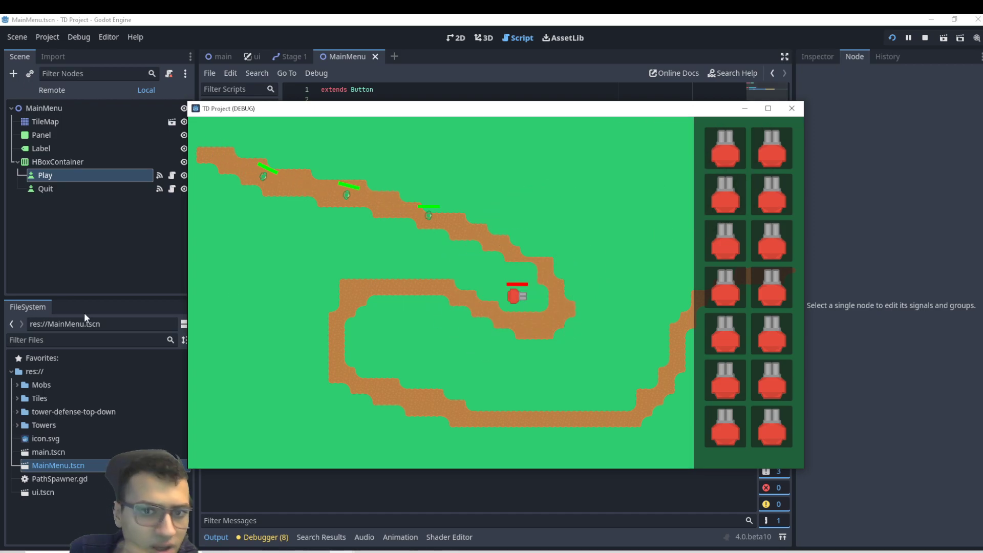
left_click(792, 110)
left_click(455, 38)
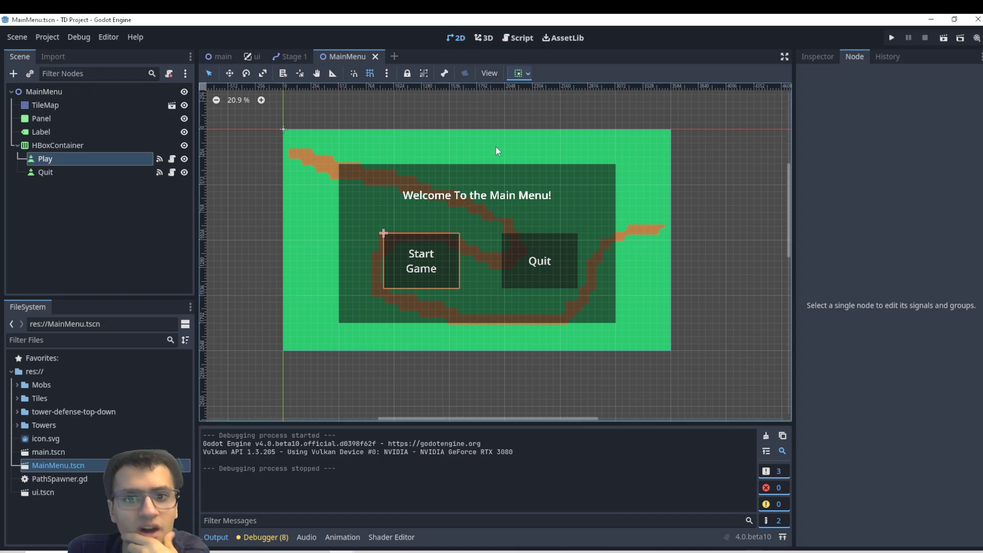
- Close the MainMenu and Stage 1 tabs, recenter the ui canvas, and collapse FlowContainer
left_click(375, 57)
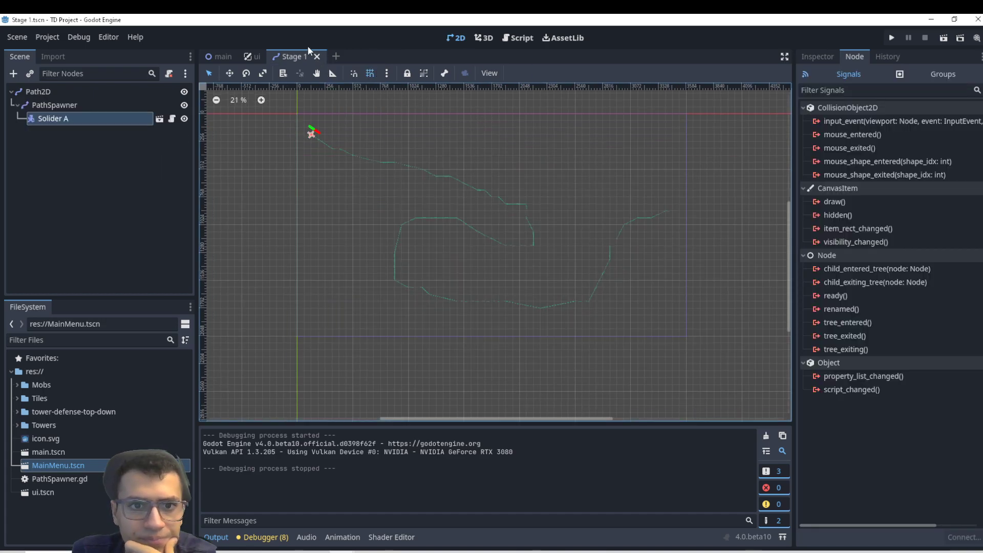
left_click(317, 56)
middle_click_drag(455, 255, 453, 220)
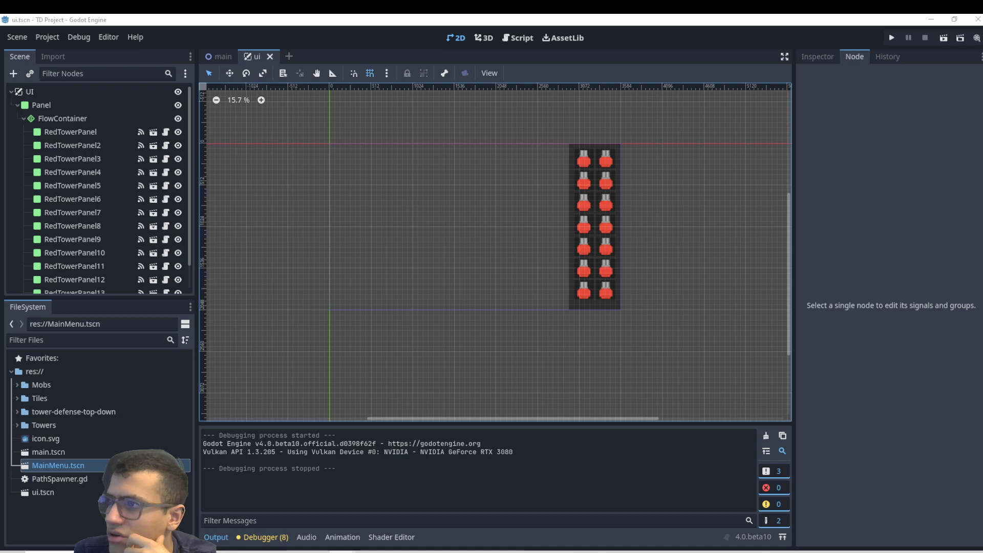
left_click(23, 118)
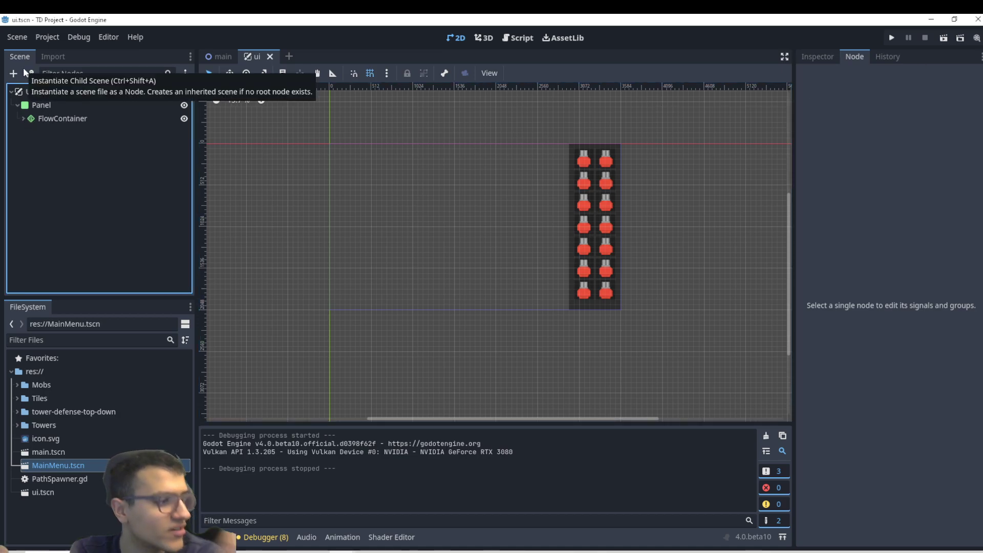